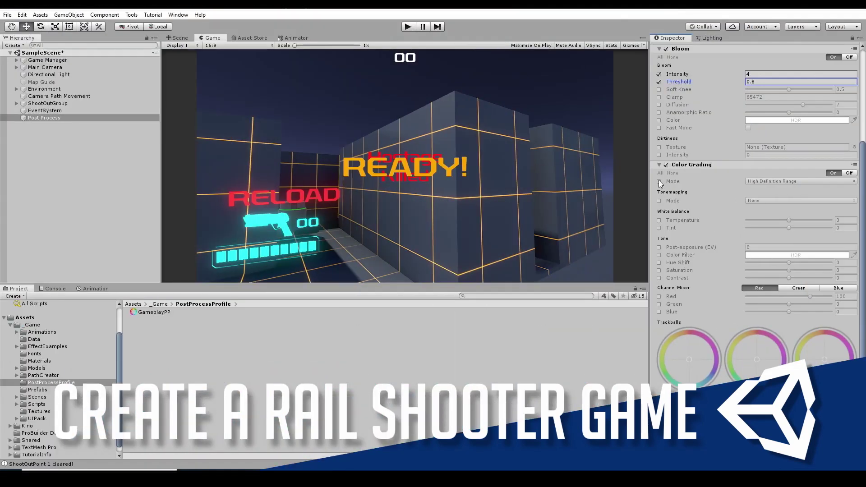
Step: Open the AnimHelper scene so only the Main Camera appears in the Hierarchy
{"action": "left_click", "coordinate": [658, 181]}
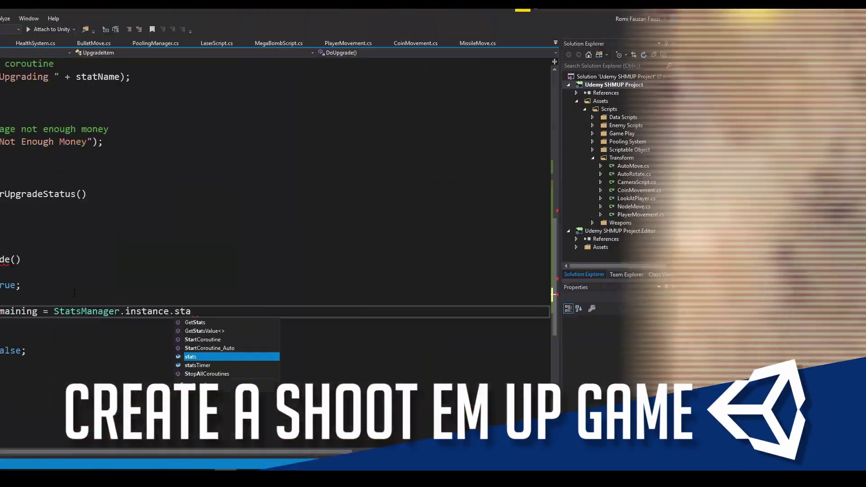
{"action": "type", "text": "tsTimer - sta"}
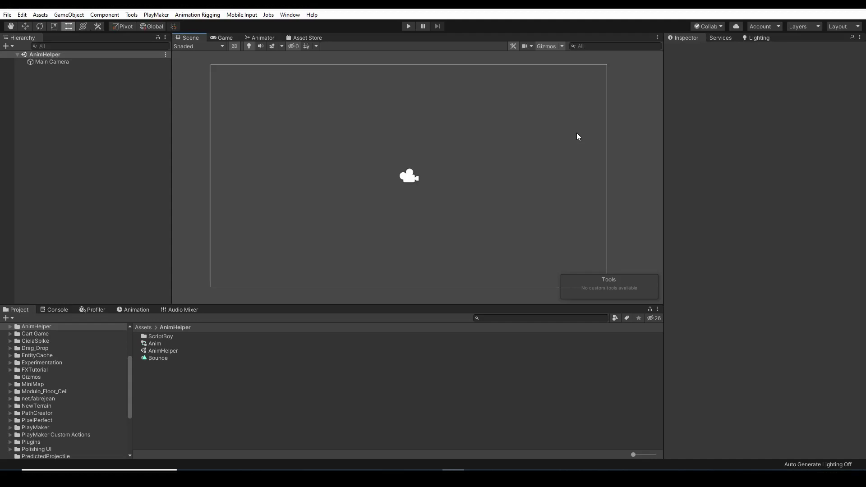
{"action": "left_click", "coordinate": [132, 15]}
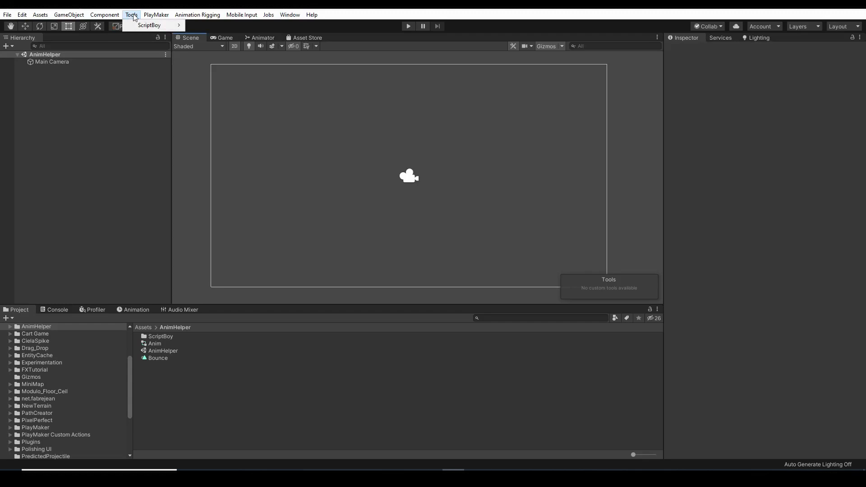
{"action": "mouse_move", "coordinate": [145, 27]}
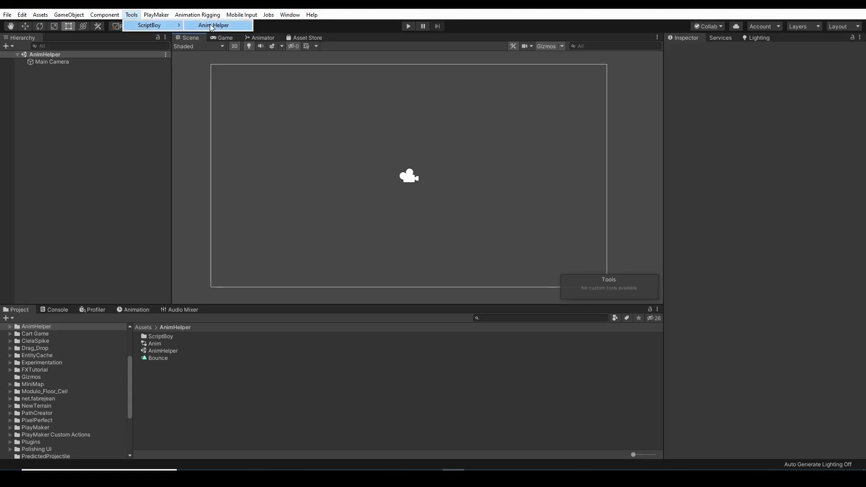
{"action": "left_click", "coordinate": [120, 120]}
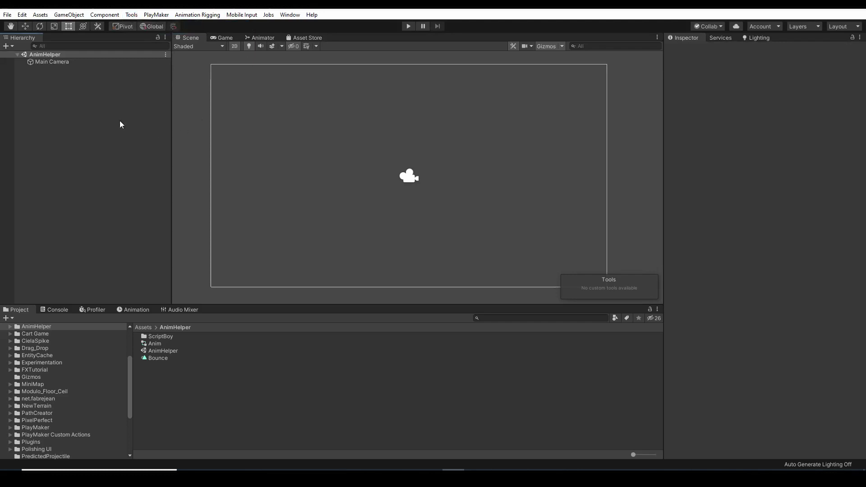
Step: Create a 2D sprite from the Hierarchy and assign it the yellow box image
{"action": "right_click", "coordinate": [95, 100]}
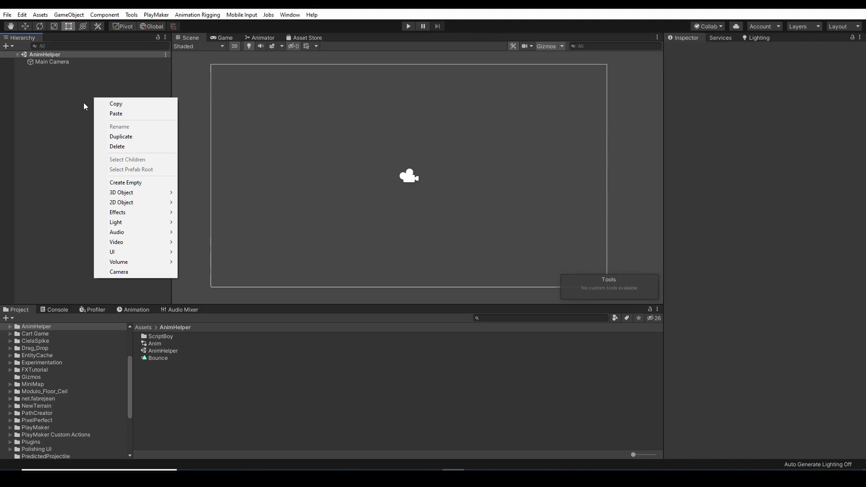
{"action": "left_click", "coordinate": [83, 101]}
{"action": "right_click", "coordinate": [58, 93]}
{"action": "mouse_move", "coordinate": [104, 198]}
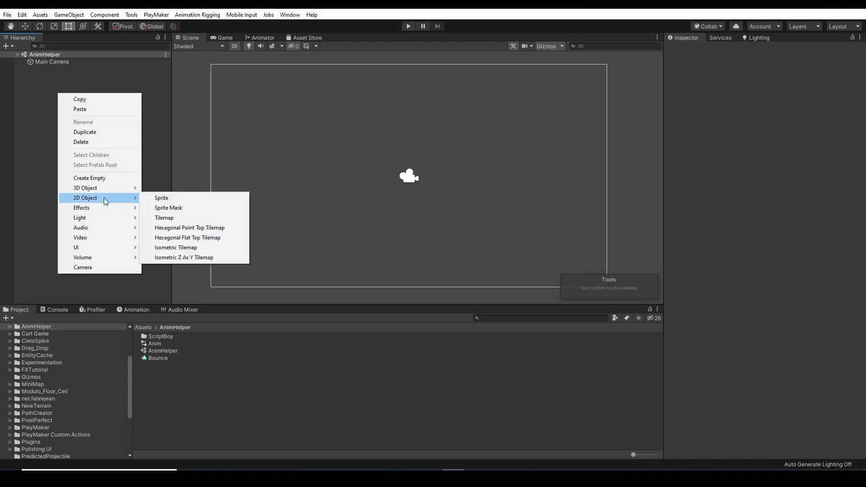
{"action": "left_click", "coordinate": [165, 199]}
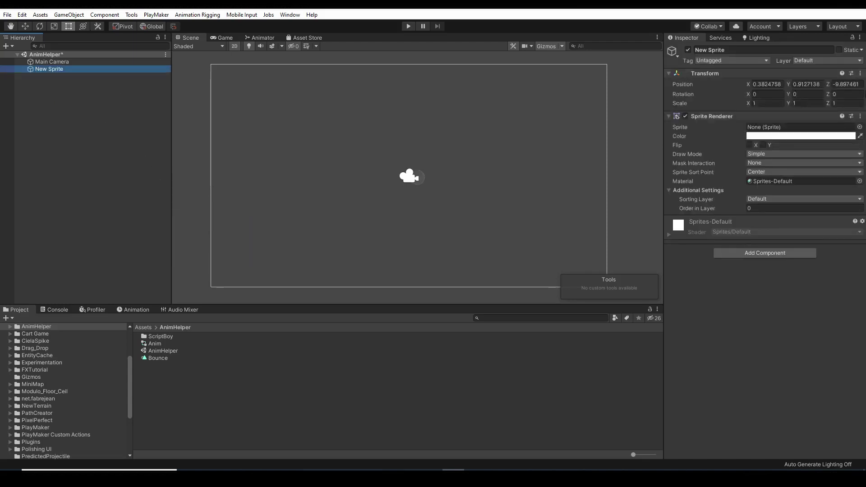
{"action": "left_click", "coordinate": [857, 128]}
{"action": "left_click_drag", "start_coordinate": [572, 77], "coordinate": [420, 44]}
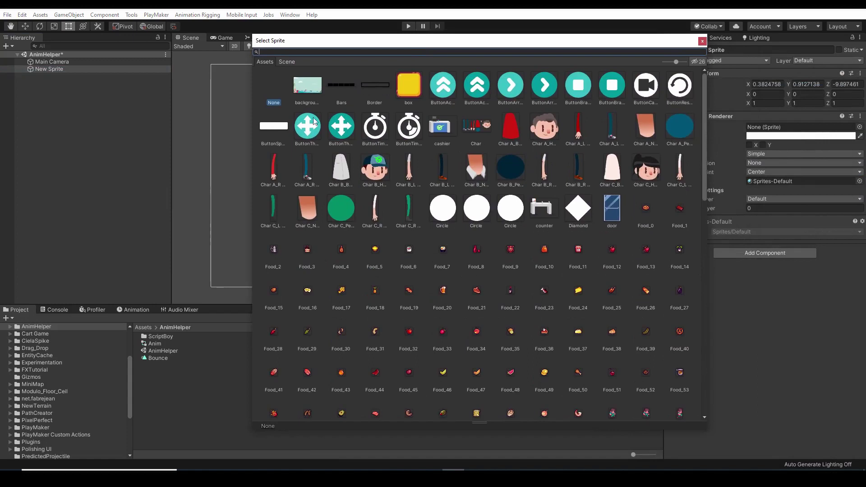
{"action": "double_click", "coordinate": [411, 86]}
Step: Nudge the sprite up near the scene centre and rename it 'Box'
{"action": "left_click_drag", "start_coordinate": [424, 178], "coordinate": [414, 167]}
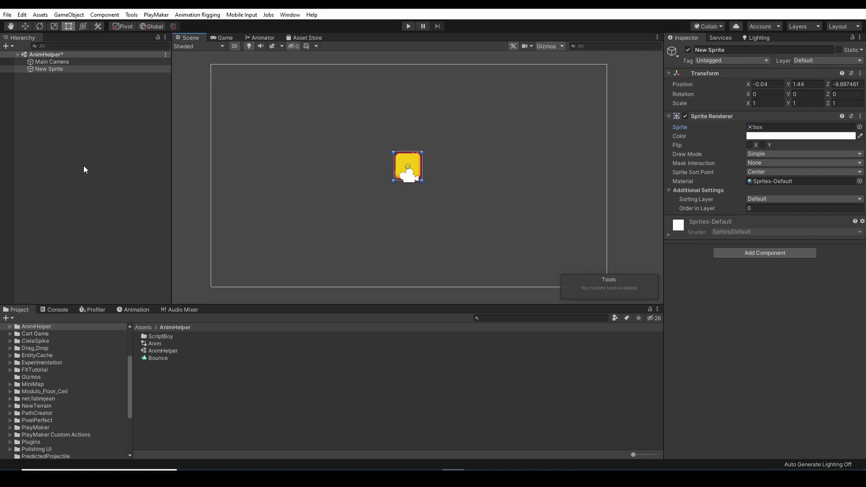
{"action": "left_click", "coordinate": [53, 68]}
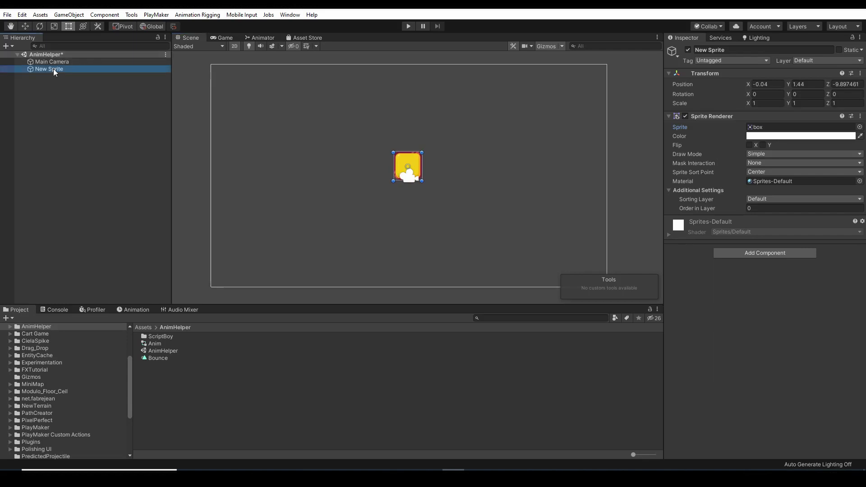
{"action": "left_click", "coordinate": [733, 50]}
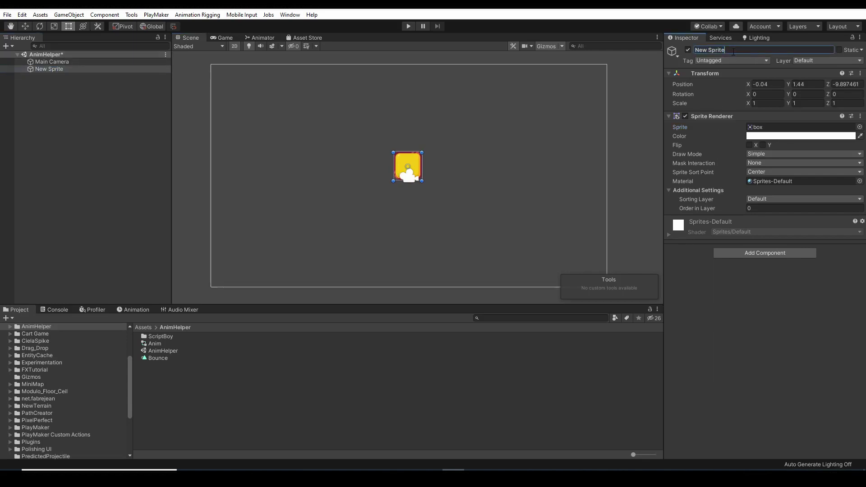
{"action": "key", "text": "BackSpace"}
{"action": "key", "text": "BackSpace"}
{"action": "key", "text": "BackSpace"}
{"action": "key", "text": "BackSpace"}
{"action": "key", "text": "BackSpace"}
{"action": "key", "text": "BackSpace"}
{"action": "key", "text": "BackSpace"}
{"action": "key", "text": "BackSpace"}
{"action": "key", "text": "BackSpace"}
{"action": "key", "text": "BackSpace"}
{"action": "type", "text": "Box"}
{"action": "key", "text": "Return"}
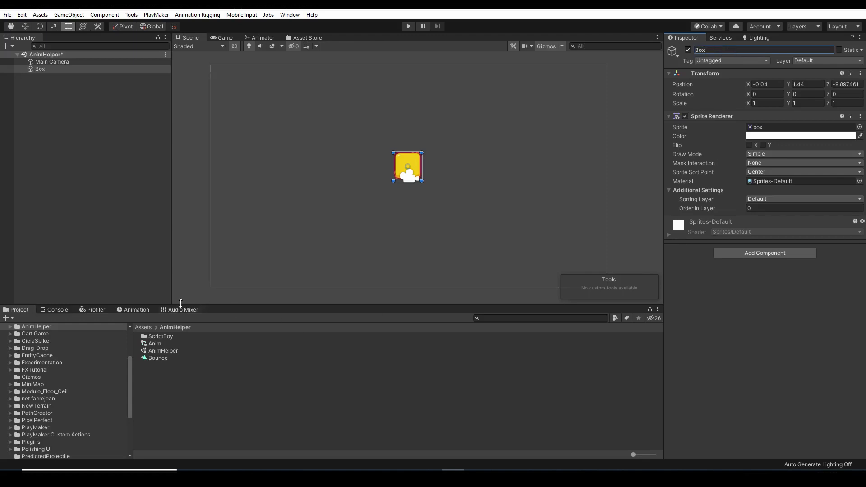
Step: Create and save a 'Bouncing Box' animation clip for Box, with preview on at frame 0
{"action": "left_click", "coordinate": [139, 309]}
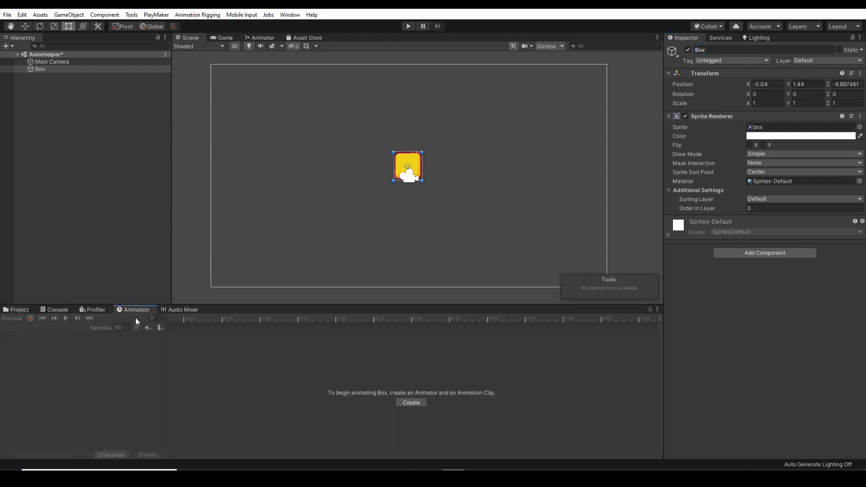
{"action": "left_click", "coordinate": [411, 402]}
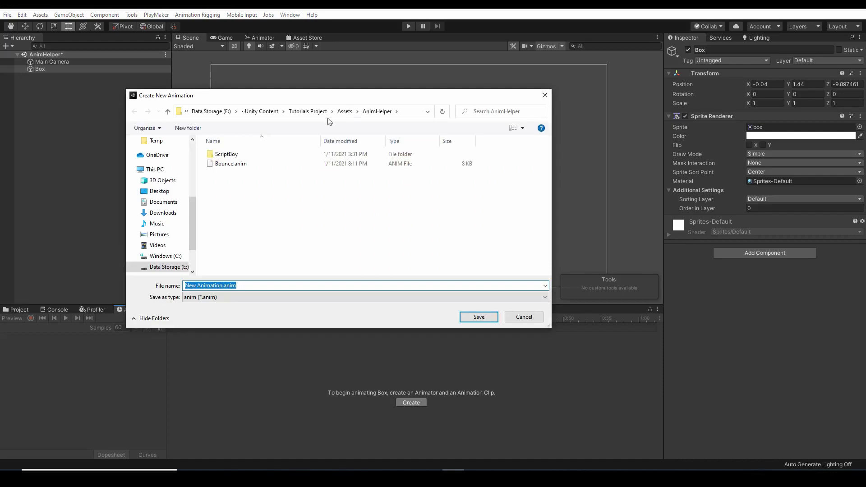
{"action": "type", "text": "Bouncing"}
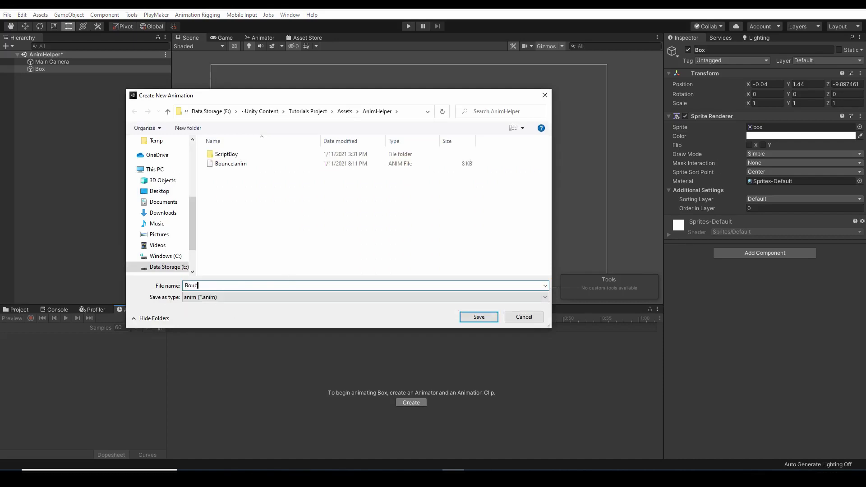
{"action": "type", "text": " Box"}
{"action": "left_click", "coordinate": [479, 318]}
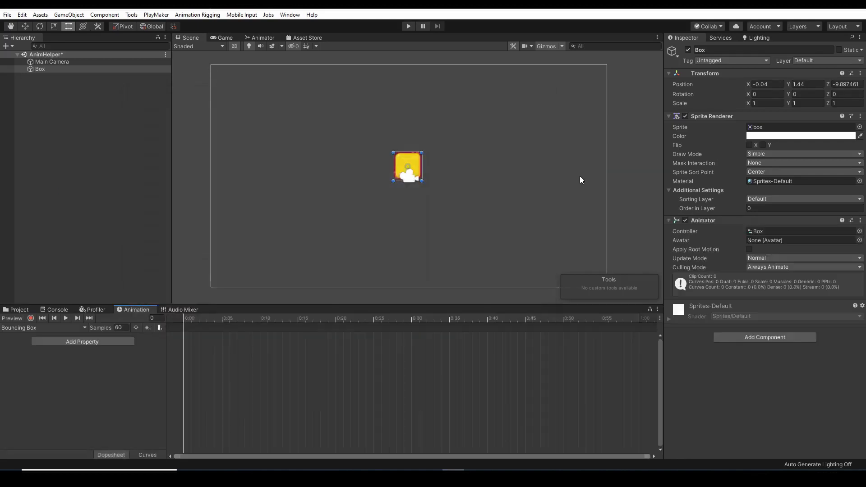
{"action": "left_click", "coordinate": [191, 320]}
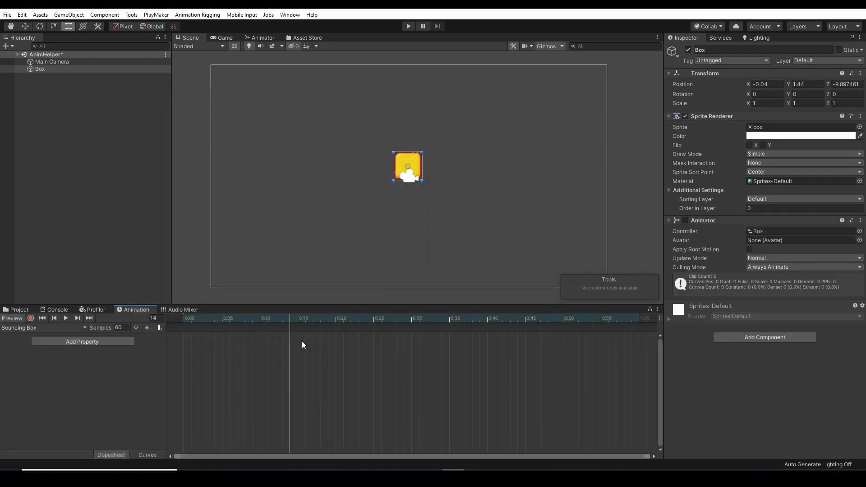
Step: Record Box keys at the upper left, down-right at frame 10, and up-right at frame 20
{"action": "left_click_drag", "start_coordinate": [408, 162], "coordinate": [247, 139]}
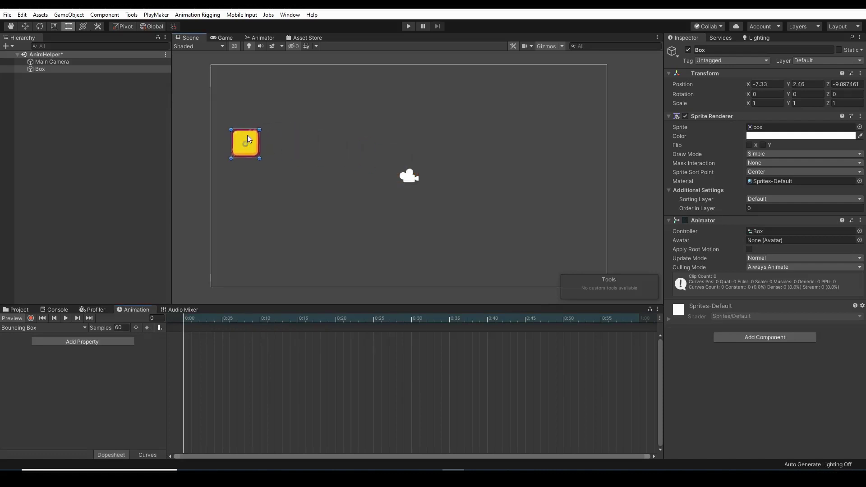
{"action": "left_click", "coordinate": [30, 318]}
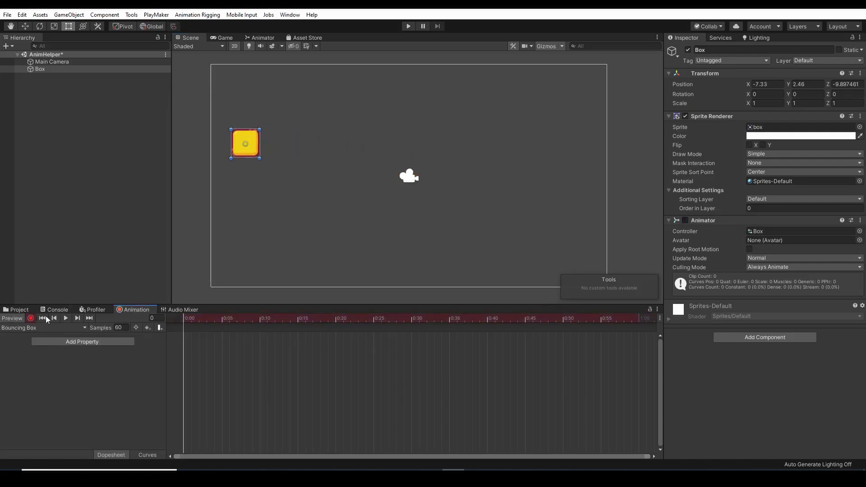
{"action": "left_click_drag", "start_coordinate": [207, 319], "coordinate": [259, 332]}
{"action": "left_click_drag", "start_coordinate": [251, 144], "coordinate": [325, 218]}
{"action": "left_click_drag", "start_coordinate": [300, 319], "coordinate": [335, 330]}
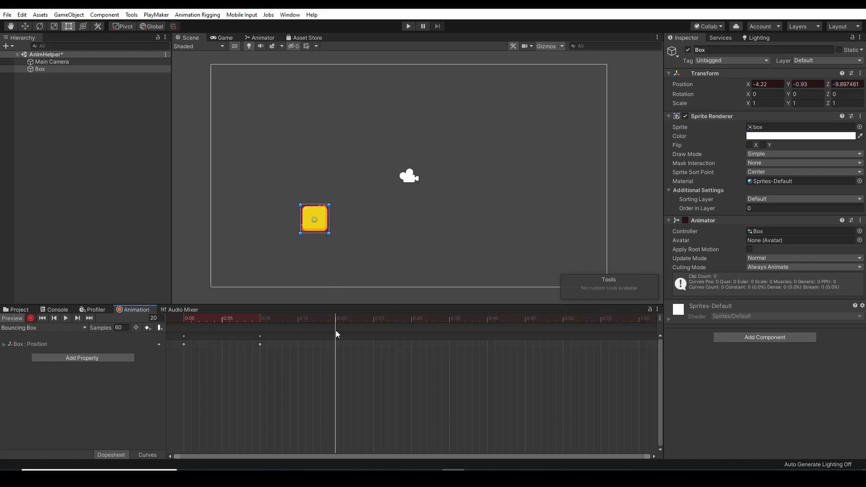
{"action": "left_click_drag", "start_coordinate": [321, 212], "coordinate": [390, 141]}
Step: Key further bounce positions at frames 30, 40 and 46, then scrub back to frame 36
{"action": "left_click_drag", "start_coordinate": [337, 319], "coordinate": [411, 319]}
{"action": "left_click_drag", "start_coordinate": [390, 159], "coordinate": [442, 212]}
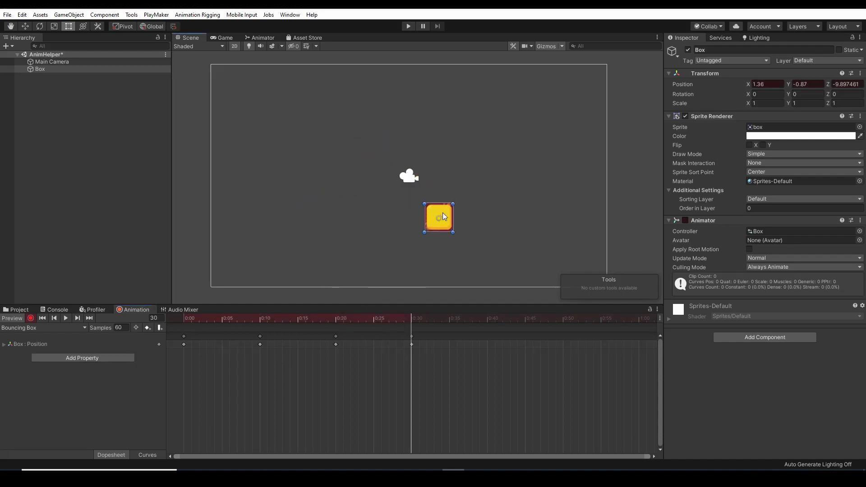
{"action": "left_click_drag", "start_coordinate": [424, 318], "coordinate": [487, 319]}
{"action": "left_click_drag", "start_coordinate": [447, 212], "coordinate": [472, 174]}
{"action": "left_click_drag", "start_coordinate": [487, 319], "coordinate": [533, 319]}
{"action": "left_click_drag", "start_coordinate": [477, 191], "coordinate": [499, 217]}
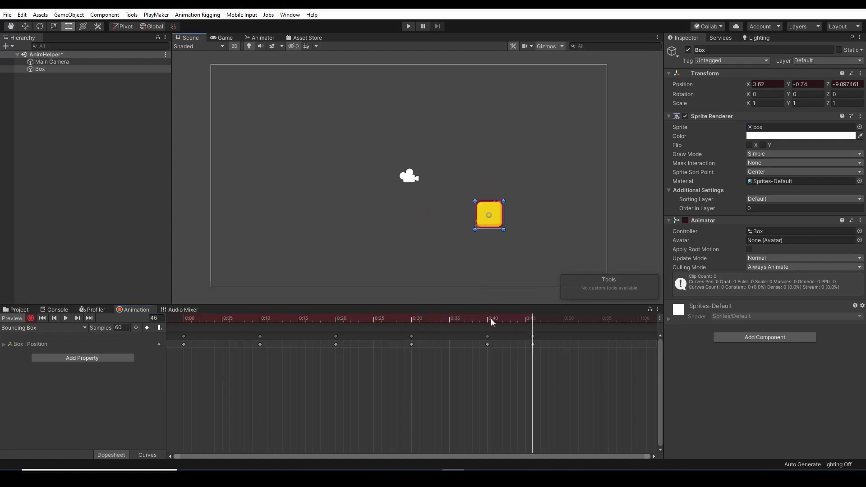
{"action": "left_click_drag", "start_coordinate": [525, 317], "coordinate": [160, 316]}
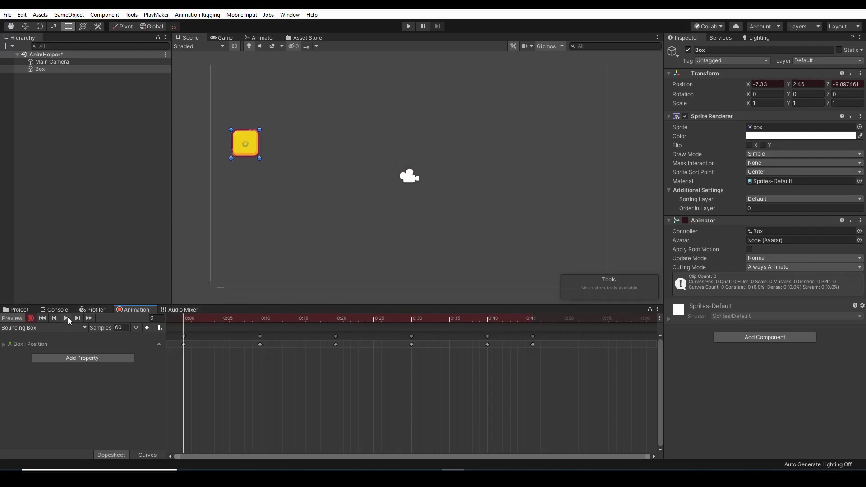
Step: Play the bouncing preview, stop it at frame 0, and step through the first frames
{"action": "left_click", "coordinate": [66, 317]}
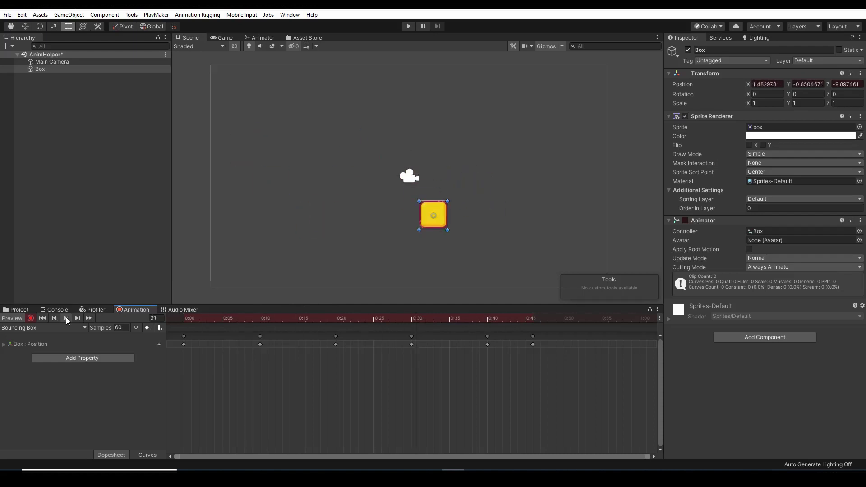
{"action": "left_click", "coordinate": [185, 318]}
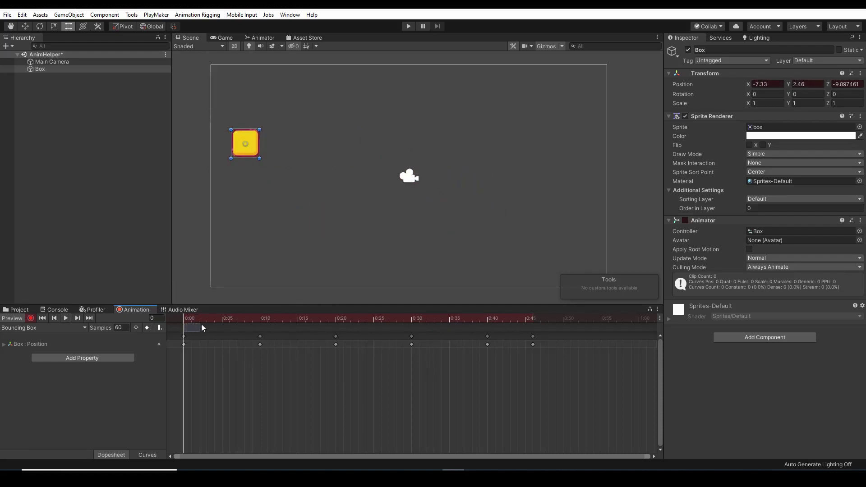
{"action": "left_click_drag", "start_coordinate": [183, 315], "coordinate": [155, 353]}
Step: Inspect the Box Position track as curves and in the Dopesheet, then bring up the ScriptBoy tools
{"action": "left_click", "coordinate": [84, 343]}
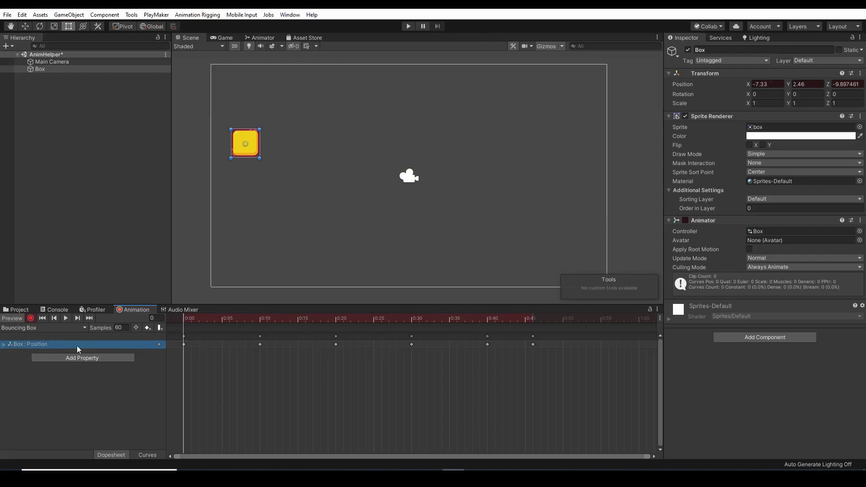
{"action": "left_click", "coordinate": [145, 454]}
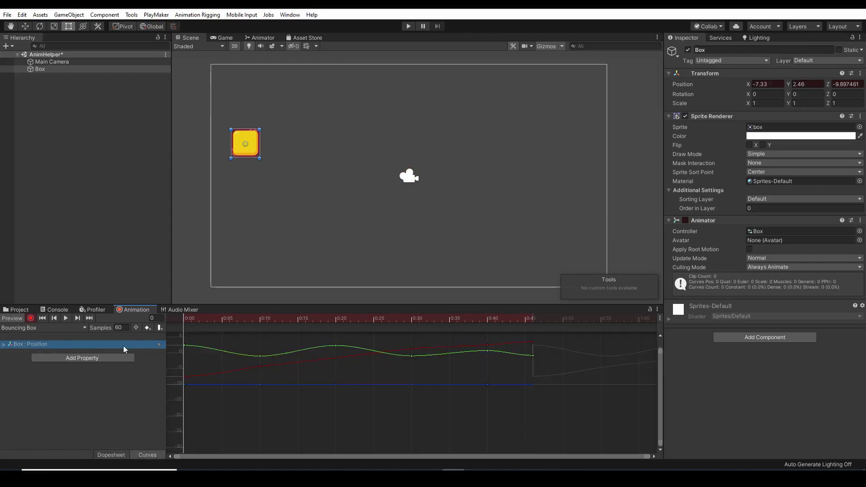
{"action": "left_click", "coordinate": [115, 454]}
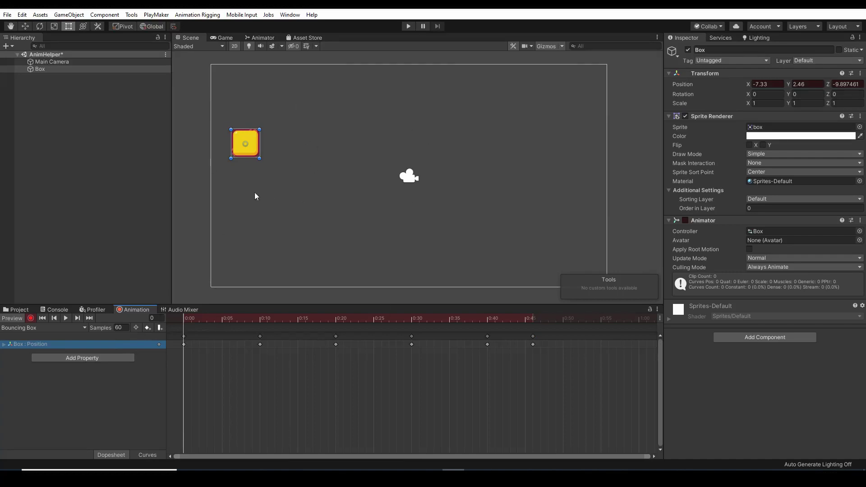
{"action": "left_click", "coordinate": [131, 14]}
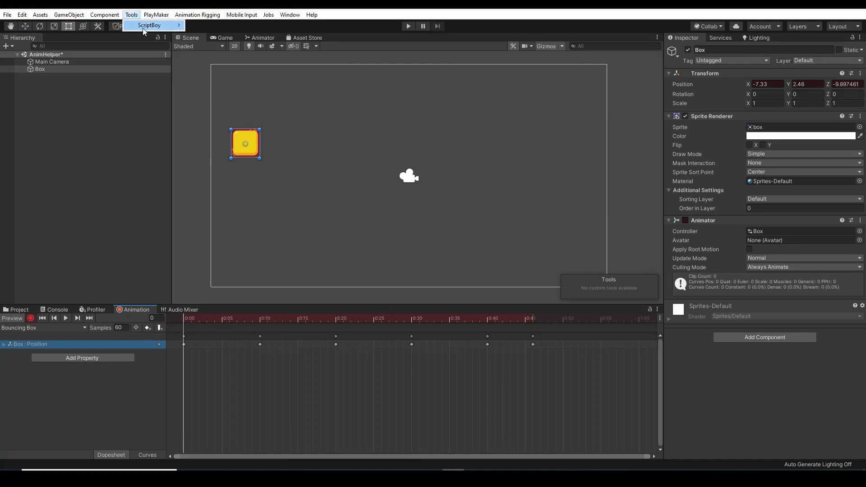
Step: Dock the ScriptBoy Anim Helper beside the Scene view and scrub to preview Box's yellow path
{"action": "mouse_move", "coordinate": [144, 29]}
{"action": "left_click", "coordinate": [218, 27]}
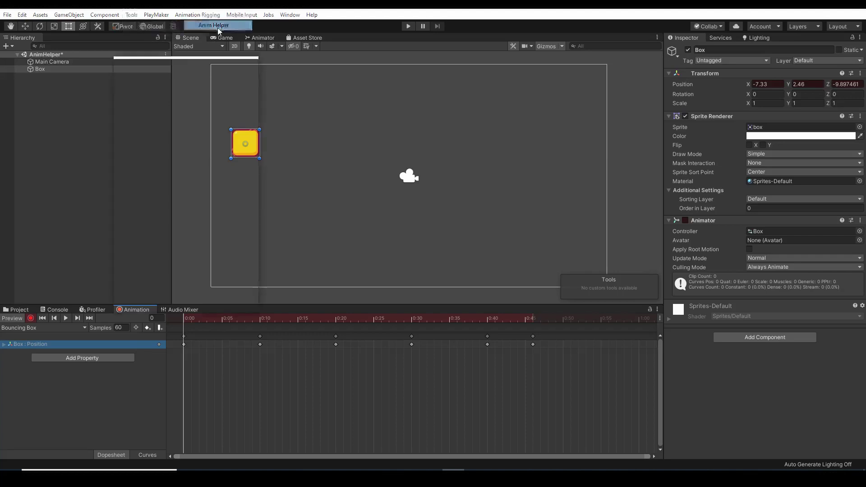
{"action": "left_click_drag", "start_coordinate": [126, 63], "coordinate": [611, 87]}
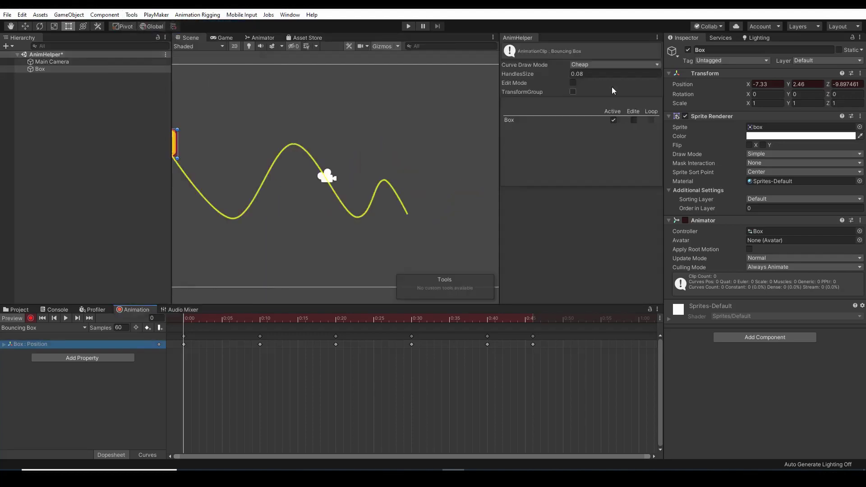
{"action": "middle_click_drag", "start_coordinate": [275, 237], "coordinate": [345, 233]}
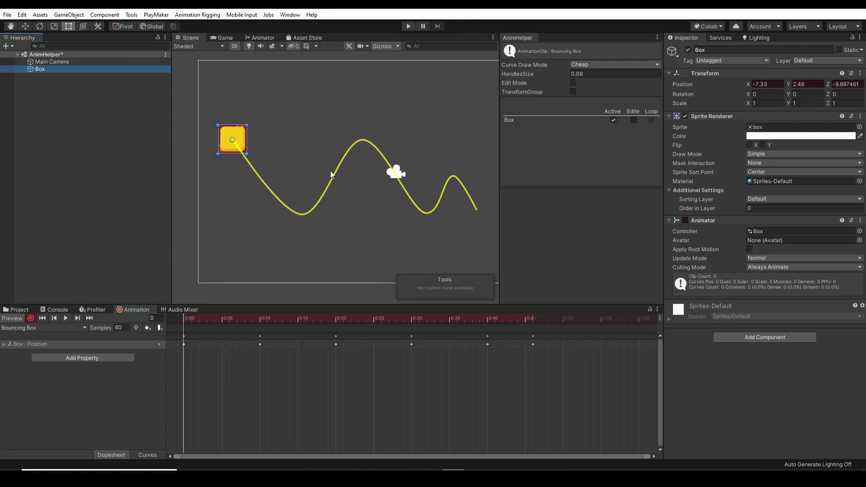
{"action": "left_click_drag", "start_coordinate": [194, 323], "coordinate": [328, 299]}
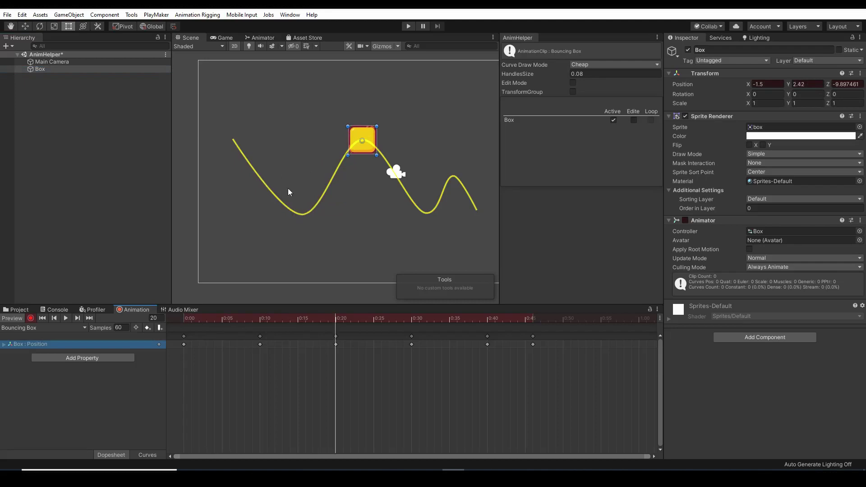
Step: Set both tangents of the frame-10 position key to Free and preview the changed motion
{"action": "left_click", "coordinate": [259, 344]}
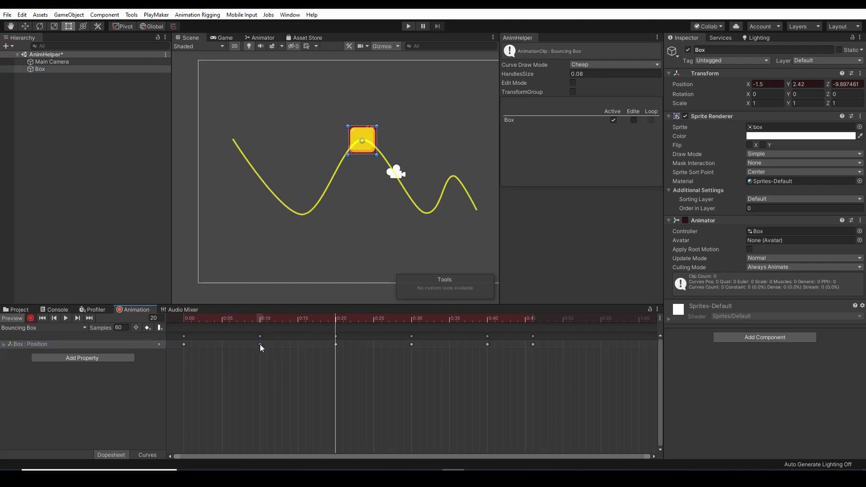
{"action": "right_click", "coordinate": [260, 344]}
{"action": "mouse_move", "coordinate": [299, 448]}
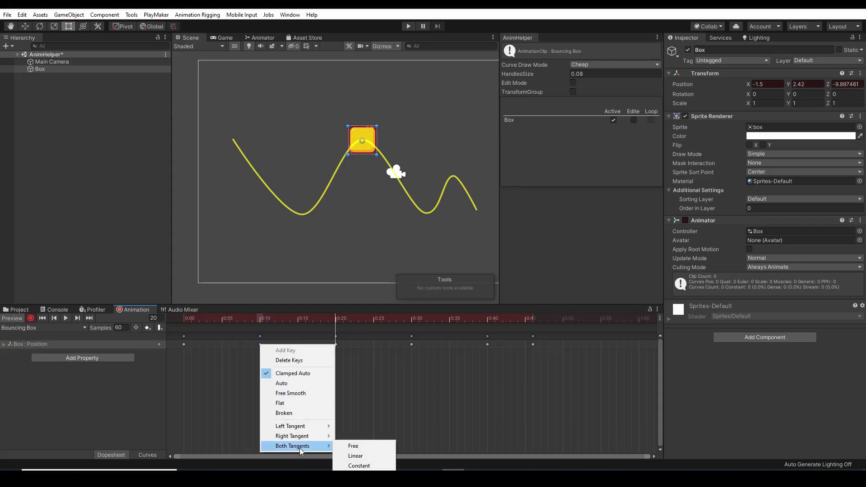
{"action": "mouse_move", "coordinate": [294, 428]}
{"action": "left_click", "coordinate": [350, 446]}
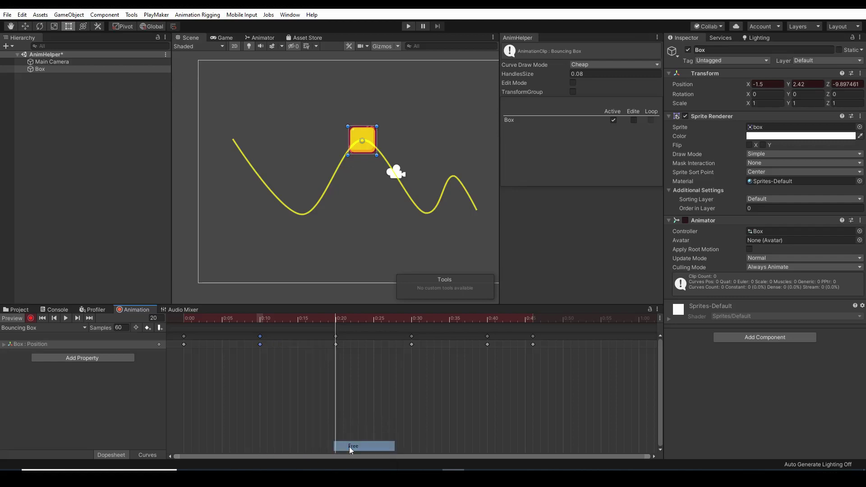
{"action": "left_click_drag", "start_coordinate": [281, 321], "coordinate": [352, 336]}
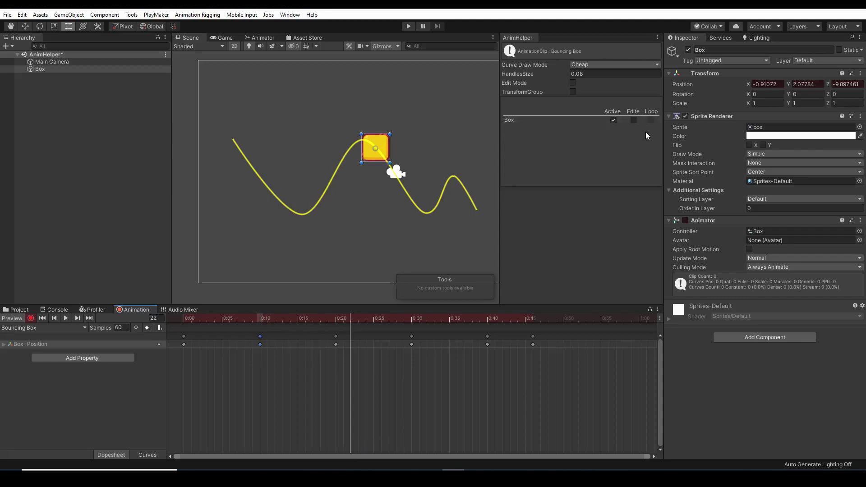
{"action": "left_click", "coordinate": [633, 119]}
Step: Enlarge the path handles to 0.41 and pull the path's frame-15 peak point down
{"action": "left_click_drag", "start_coordinate": [540, 72], "coordinate": [547, 72]}
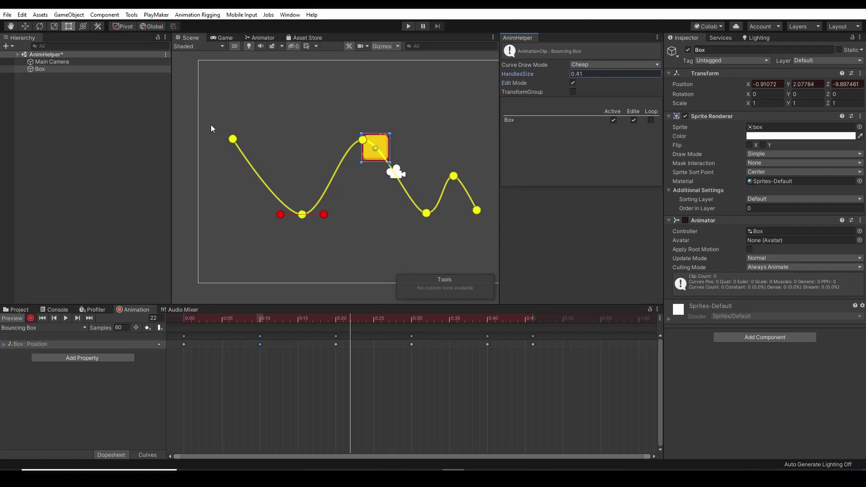
{"action": "mouse_move", "coordinate": [325, 215]}
{"action": "left_mouse_down"}
{"action": "mouse_move", "coordinate": [302, 200]}
{"action": "mouse_move", "coordinate": [329, 225]}
{"action": "mouse_move", "coordinate": [323, 216]}
{"action": "left_mouse_up"}
{"action": "left_click_drag", "start_coordinate": [325, 318], "coordinate": [336, 339]}
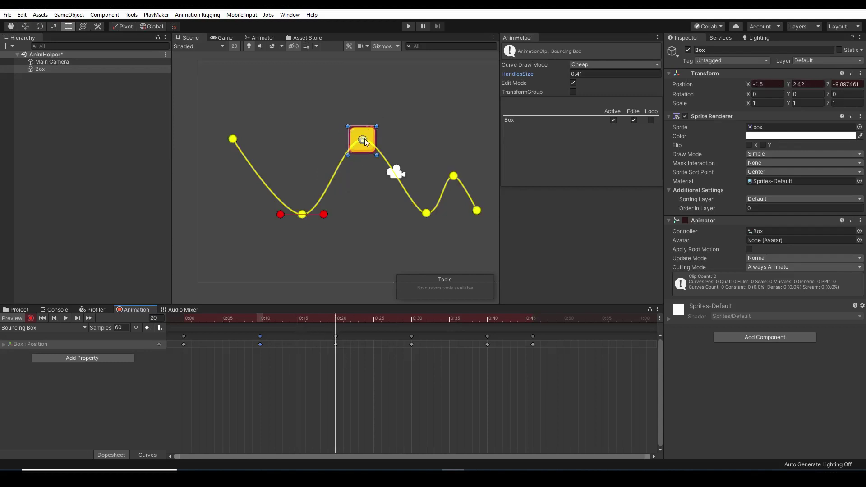
{"action": "left_click_drag", "start_coordinate": [328, 319], "coordinate": [297, 319]}
{"action": "left_click_drag", "start_coordinate": [364, 140], "coordinate": [367, 162]}
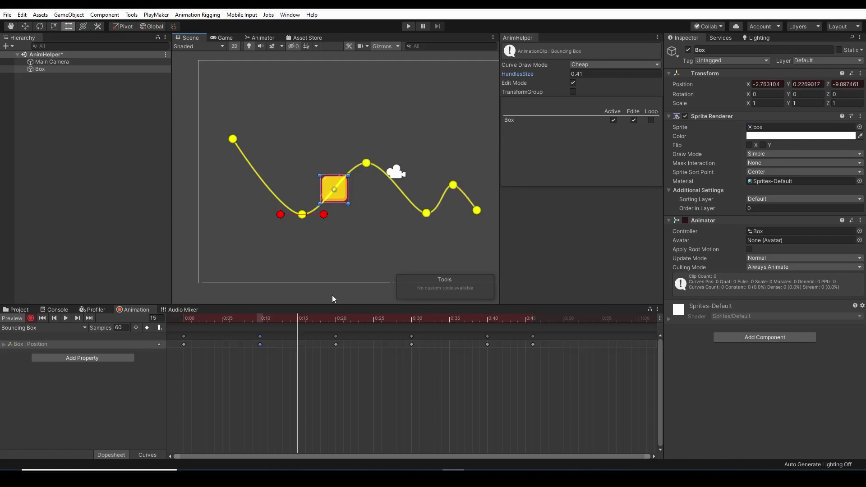
Step: Raise both tangents at the frame-10 low point into a sharp bounce and nudge the next low point left
{"action": "left_click_drag", "start_coordinate": [281, 316], "coordinate": [177, 320]}
{"action": "left_click_drag", "start_coordinate": [251, 324], "coordinate": [260, 324]}
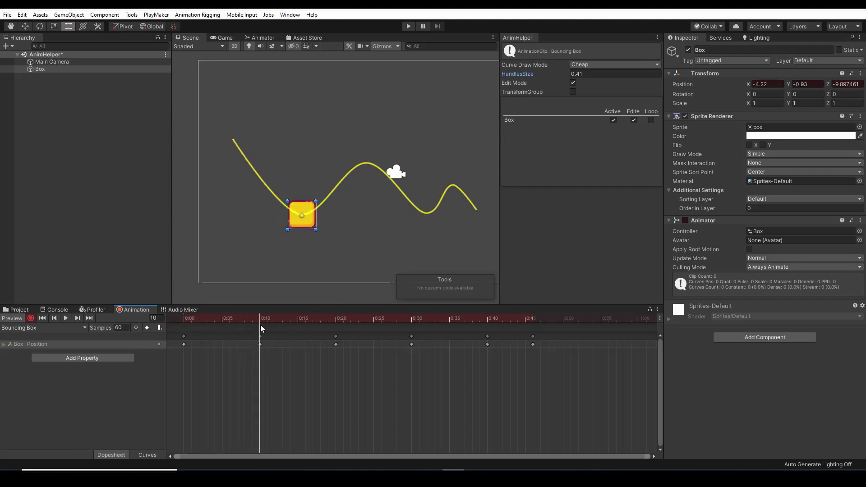
{"action": "left_click_drag", "start_coordinate": [280, 215], "coordinate": [288, 179]}
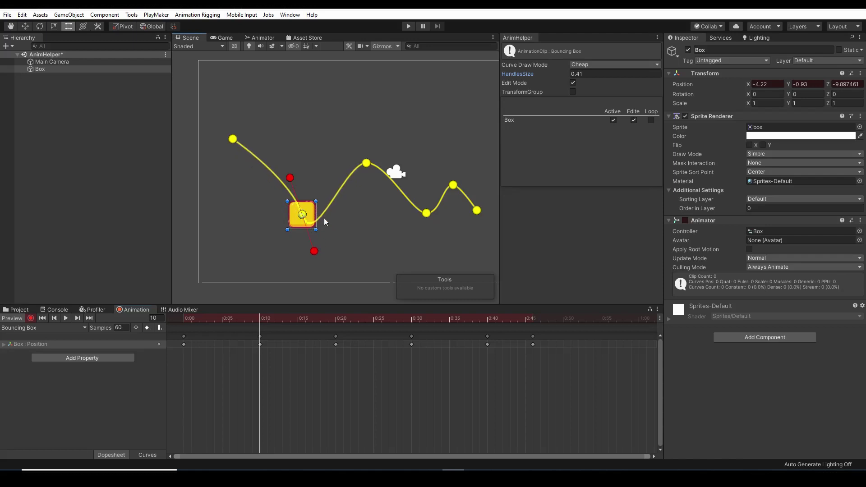
{"action": "key", "text": "ctrl+z"}
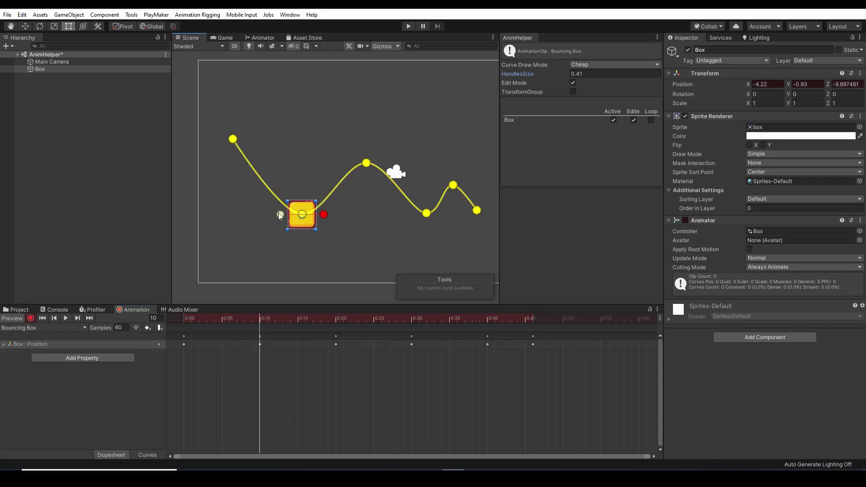
{"action": "left_click_drag", "start_coordinate": [279, 215], "coordinate": [288, 179]}
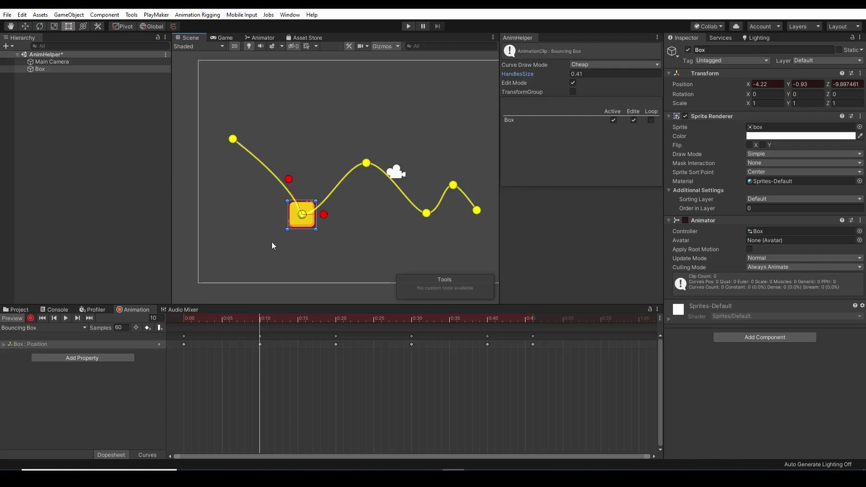
{"action": "left_click_drag", "start_coordinate": [324, 210], "coordinate": [316, 179]}
{"action": "left_click_drag", "start_coordinate": [427, 215], "coordinate": [418, 215]}
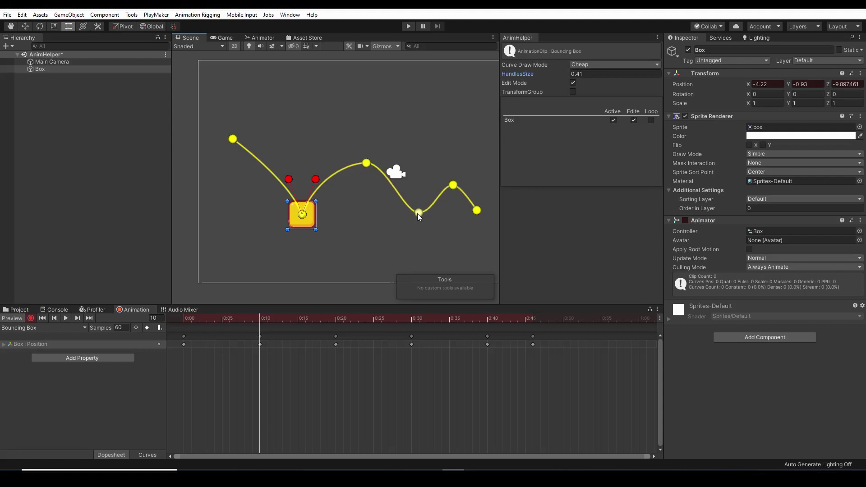
{"action": "left_click_drag", "start_coordinate": [313, 319], "coordinate": [411, 344]}
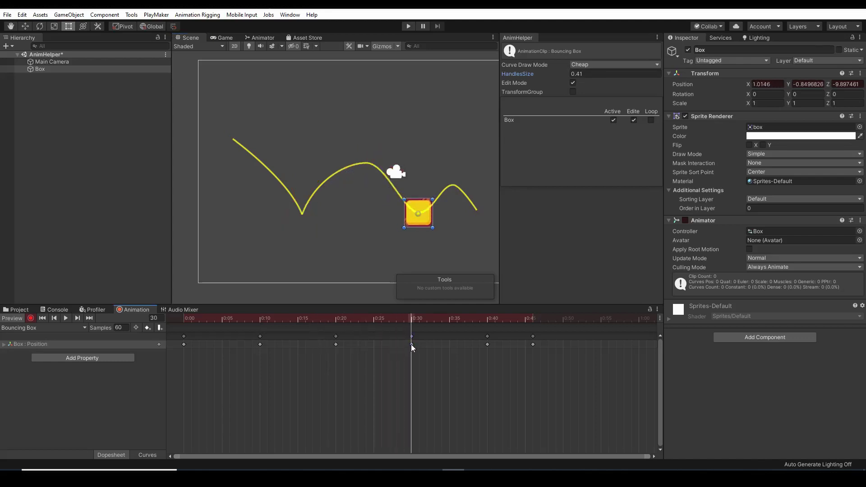
Step: Free the frame-30 key's tangents, angle the second low point's tangent up, and raise the first slightly
{"action": "right_click", "coordinate": [410, 345]}
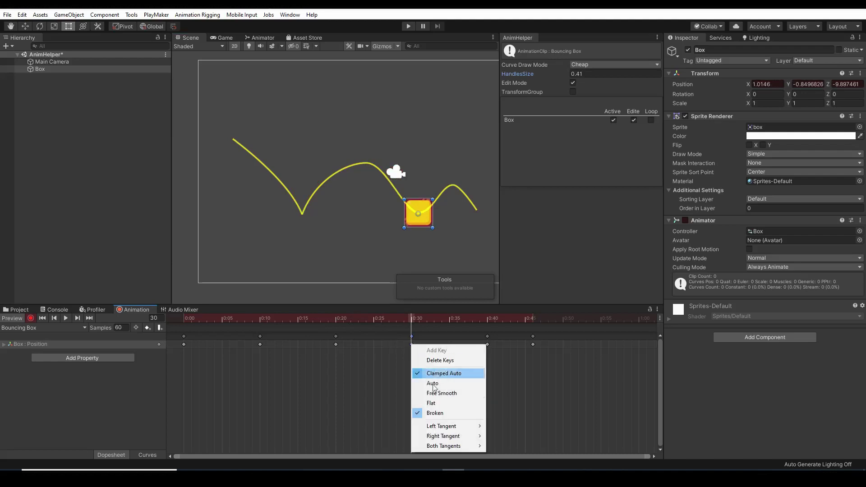
{"action": "mouse_move", "coordinate": [451, 450]}
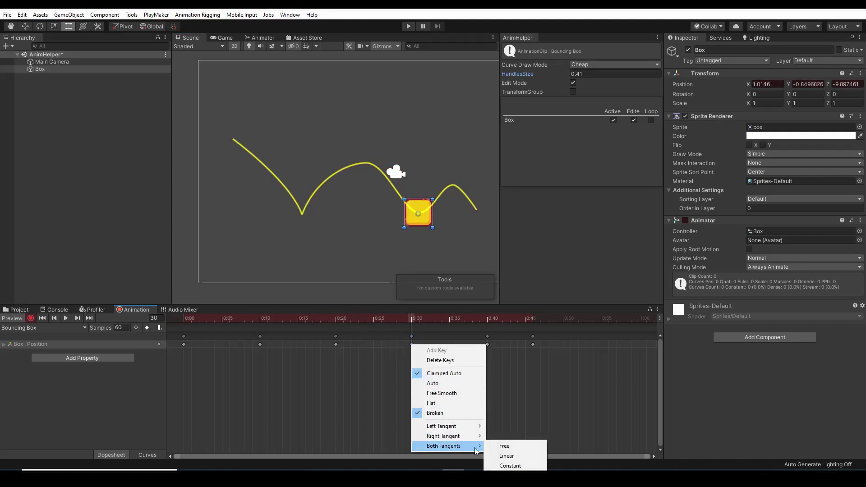
{"action": "left_click", "coordinate": [495, 446]}
{"action": "left_click_drag", "start_coordinate": [405, 323], "coordinate": [166, 303]}
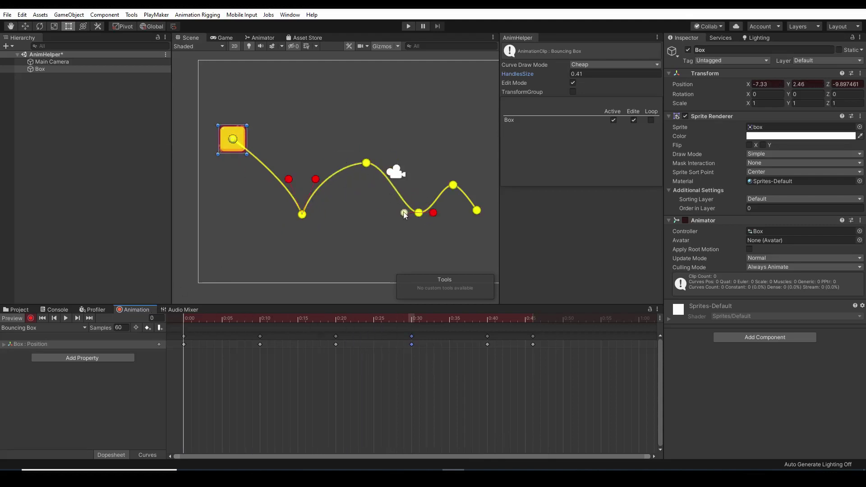
{"action": "left_click_drag", "start_coordinate": [404, 213], "coordinate": [421, 206]}
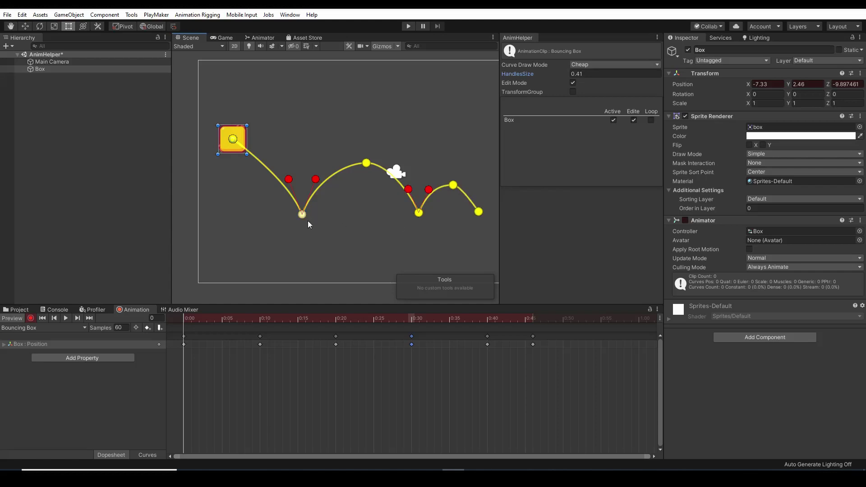
{"action": "left_click_drag", "start_coordinate": [302, 215], "coordinate": [302, 213]}
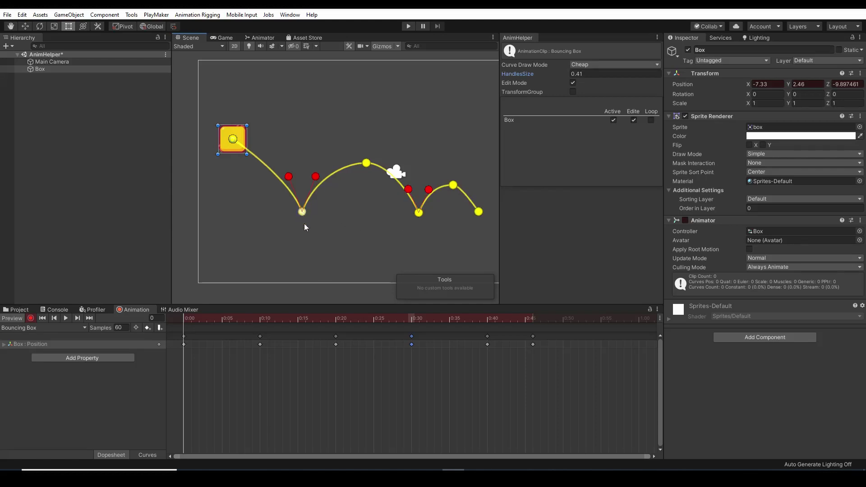
Step: Give the last key at 0:45 free tangents and rotate its handle to form the final bounce
{"action": "left_click", "coordinate": [533, 345]}
{"action": "right_click", "coordinate": [534, 345]}
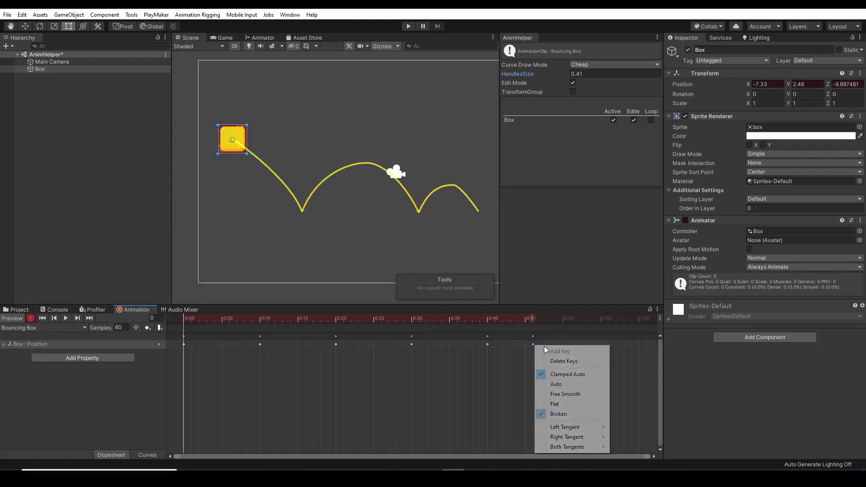
{"action": "mouse_move", "coordinate": [583, 450]}
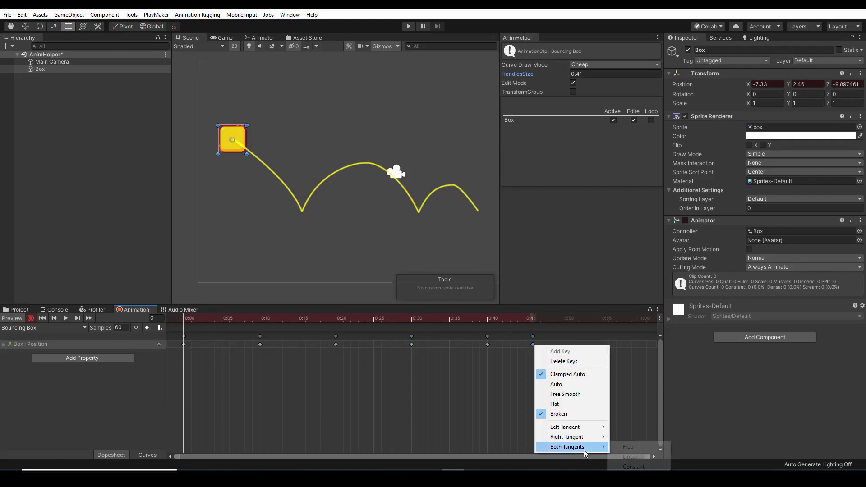
{"action": "left_click", "coordinate": [628, 447]}
{"action": "left_click", "coordinate": [477, 212]}
{"action": "left_click_drag", "start_coordinate": [470, 213], "coordinate": [470, 192]}
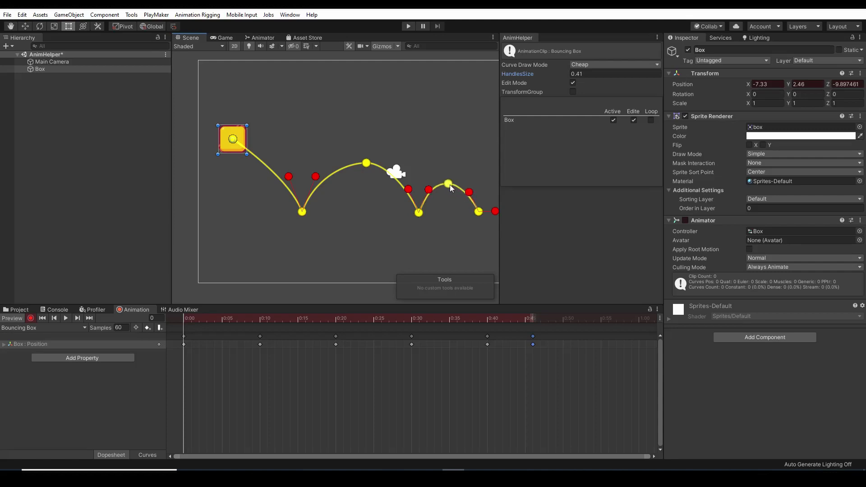
Step: Free both tangents of the 0:40 key and reshape the curve around it
{"action": "left_click", "coordinate": [487, 344]}
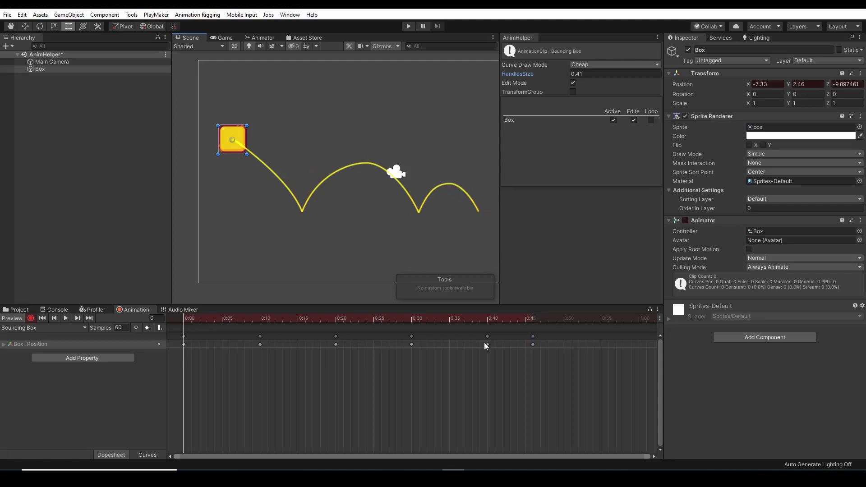
{"action": "right_click", "coordinate": [487, 344]}
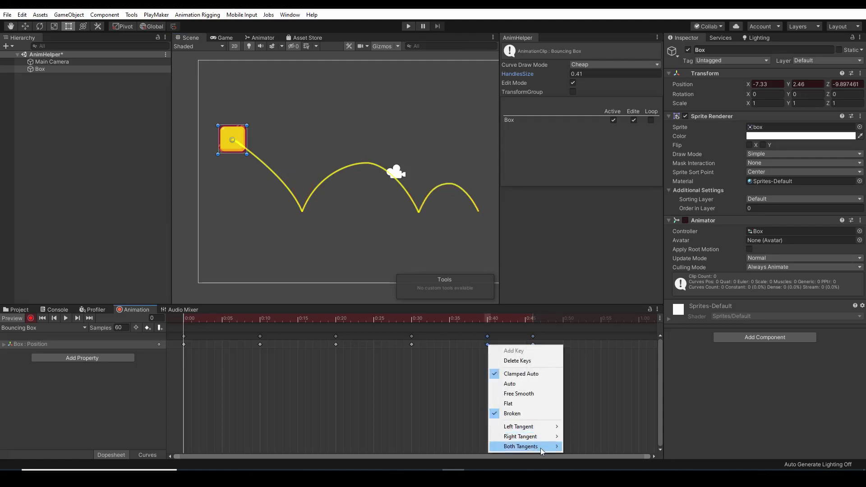
{"action": "mouse_move", "coordinate": [540, 446]}
{"action": "left_click", "coordinate": [579, 446]}
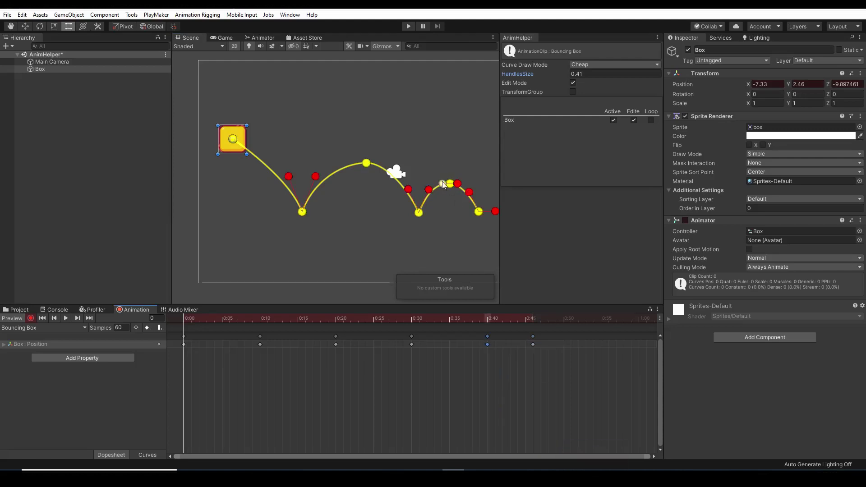
{"action": "left_click_drag", "start_coordinate": [441, 183], "coordinate": [440, 184]}
Step: Free the first key's tangents, pull its handle right to reshape the opening arc, and play the clip
{"action": "left_click", "coordinate": [232, 139]}
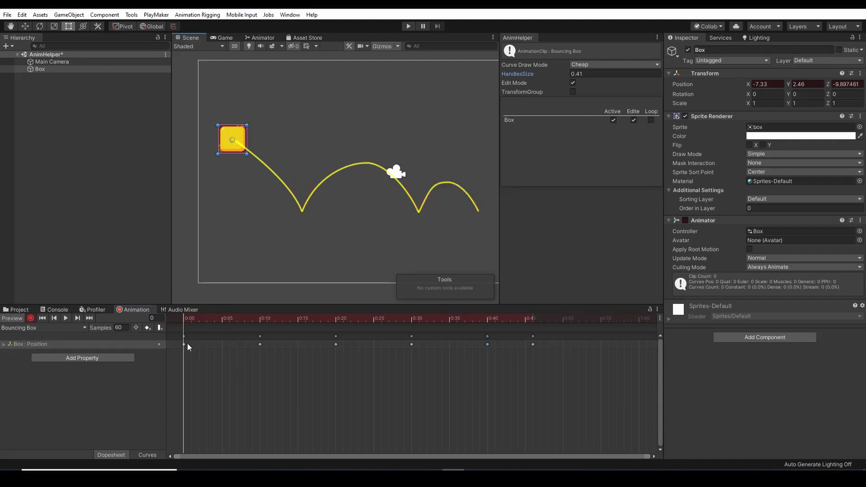
{"action": "right_click", "coordinate": [183, 344]}
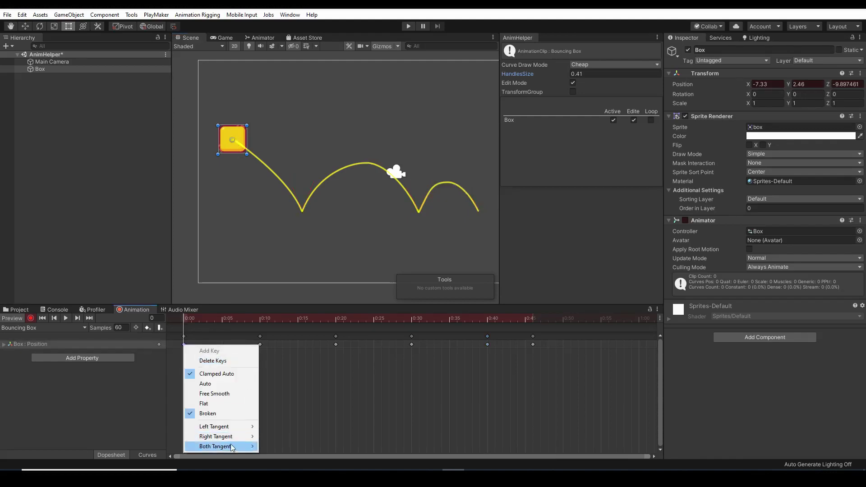
{"action": "mouse_move", "coordinate": [232, 447]}
{"action": "left_click", "coordinate": [280, 445]}
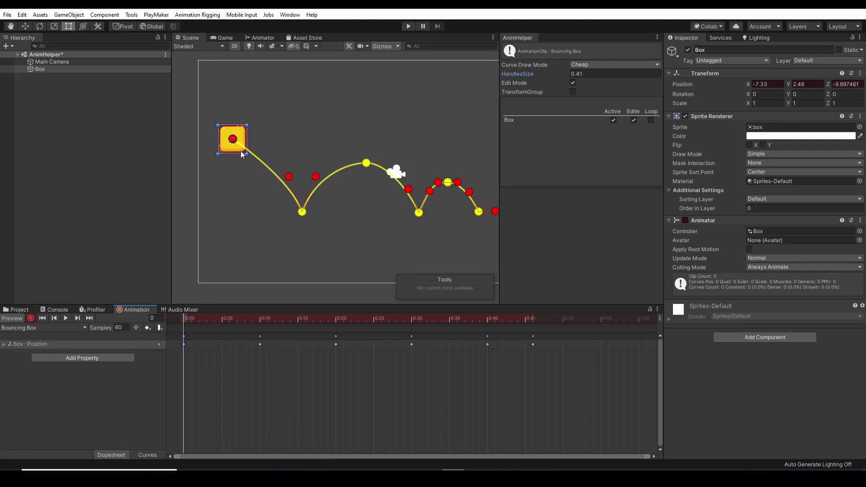
{"action": "left_click_drag", "start_coordinate": [236, 140], "coordinate": [266, 138]}
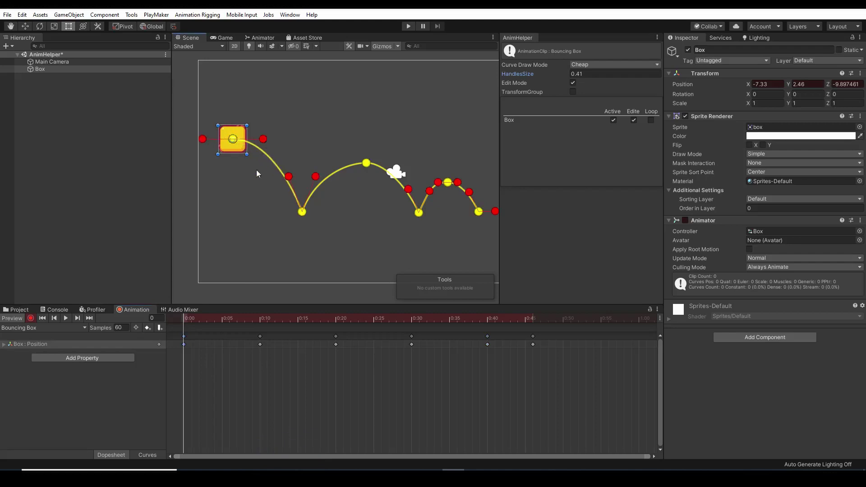
{"action": "left_click", "coordinate": [216, 328]}
{"action": "left_click_drag", "start_coordinate": [191, 318], "coordinate": [19, 344]}
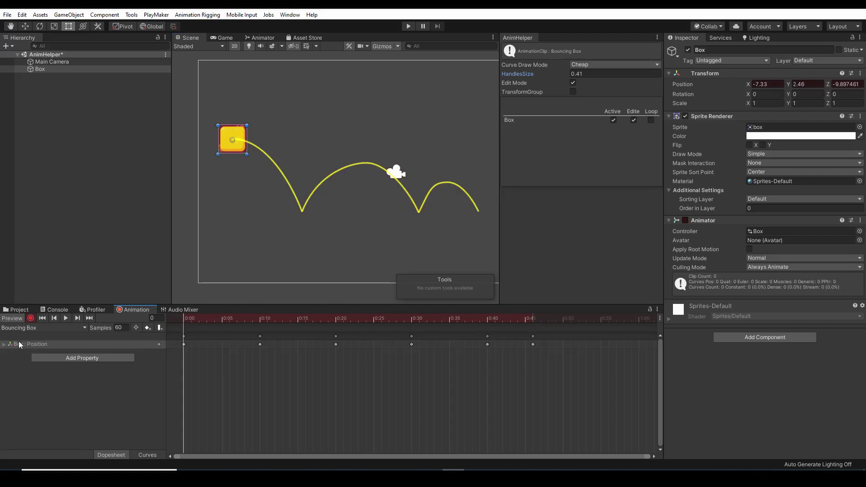
{"action": "left_click", "coordinate": [67, 317]}
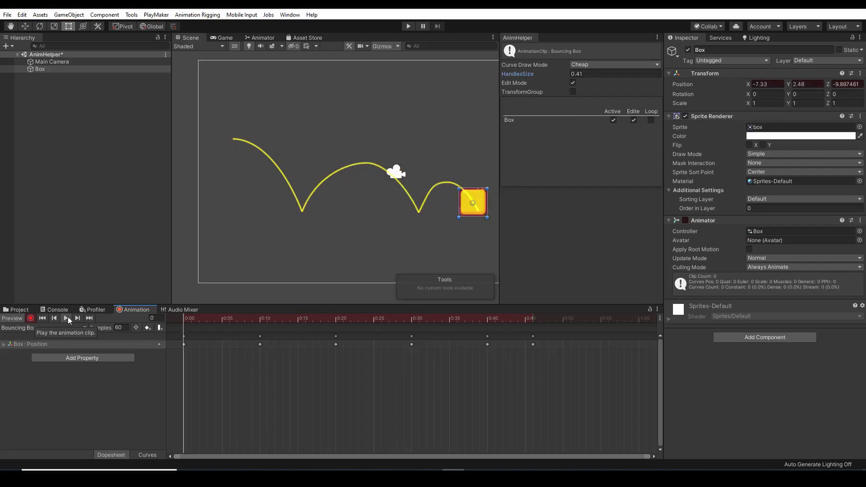
Step: Stop playback with the Box held at frame 37 on its path
{"action": "left_click", "coordinate": [66, 318]}
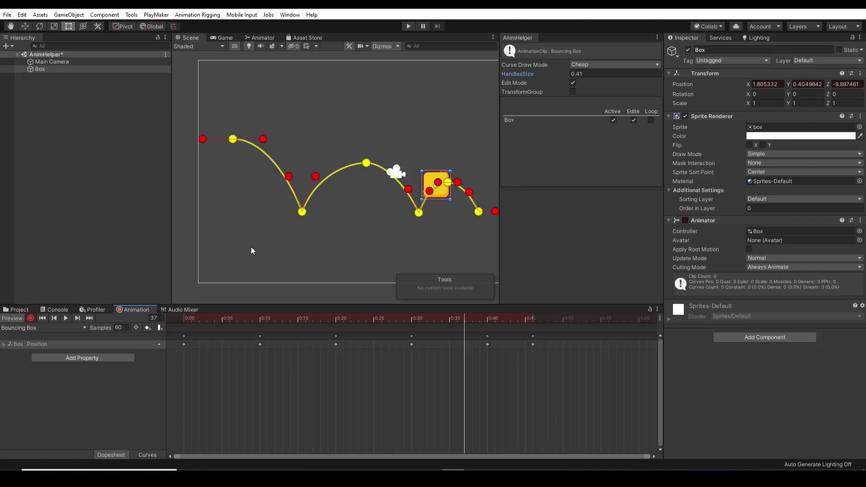
Step: Stop animation recording and deactivate the Box object so it disappears
{"action": "left_click", "coordinate": [86, 163]}
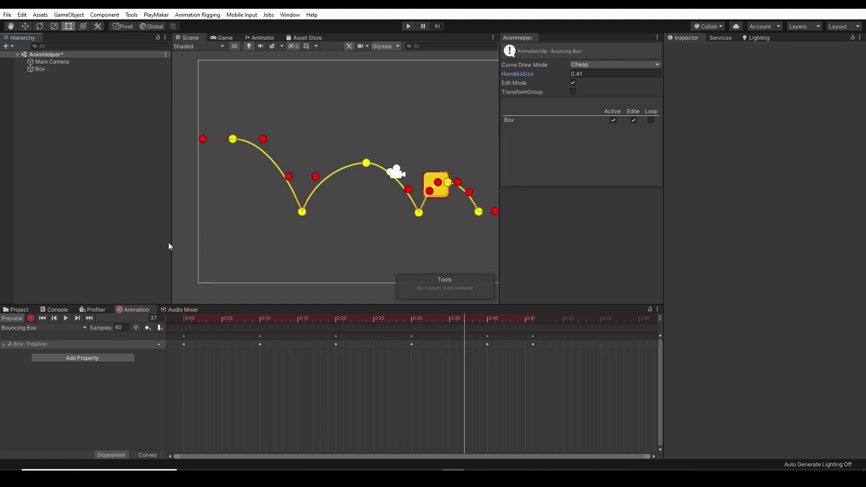
{"action": "left_click", "coordinate": [30, 318]}
{"action": "left_click", "coordinate": [40, 68]}
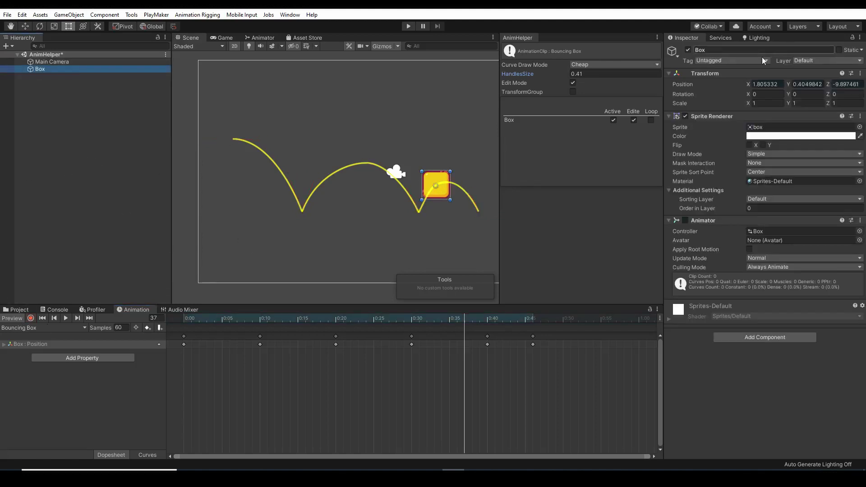
{"action": "left_click", "coordinate": [688, 50]}
Step: Create an empty object, reset its Transform to the origin, and rename it Circles
{"action": "left_click", "coordinate": [62, 107]}
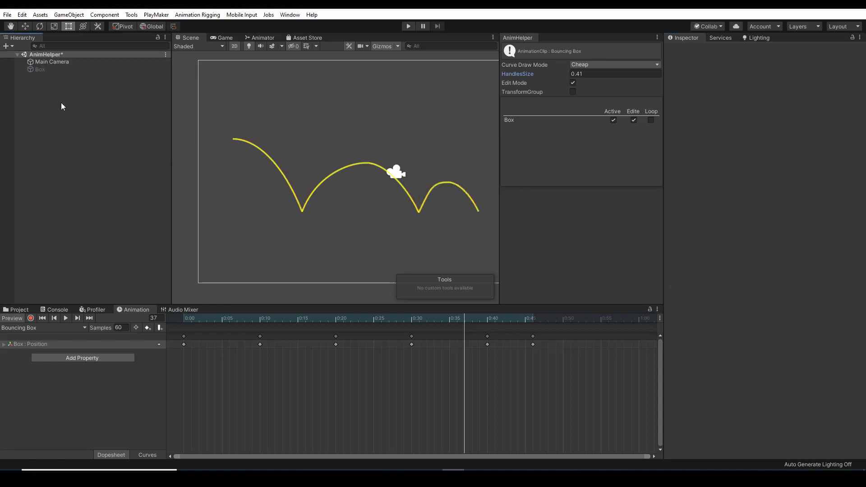
{"action": "right_click", "coordinate": [62, 107]}
{"action": "left_click", "coordinate": [115, 186]}
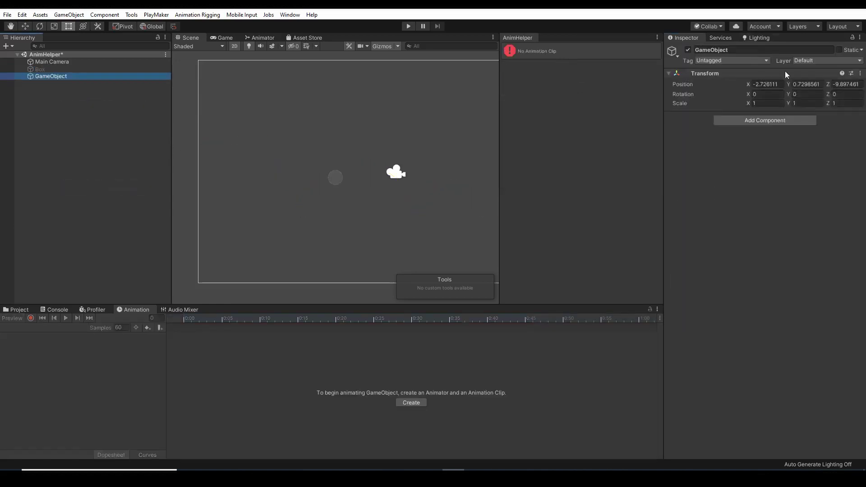
{"action": "left_click", "coordinate": [859, 73]}
{"action": "left_click", "coordinate": [783, 82]}
{"action": "left_click", "coordinate": [731, 49]}
{"action": "type", "text": "Circles"}
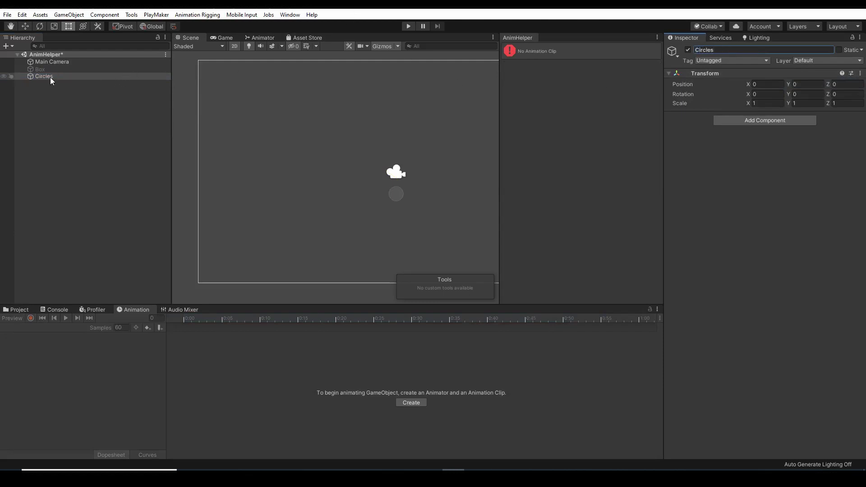
Step: Add a 2D Sprite child under Circles using the ButtonBrakeOverSprite image
{"action": "right_click", "coordinate": [50, 77]}
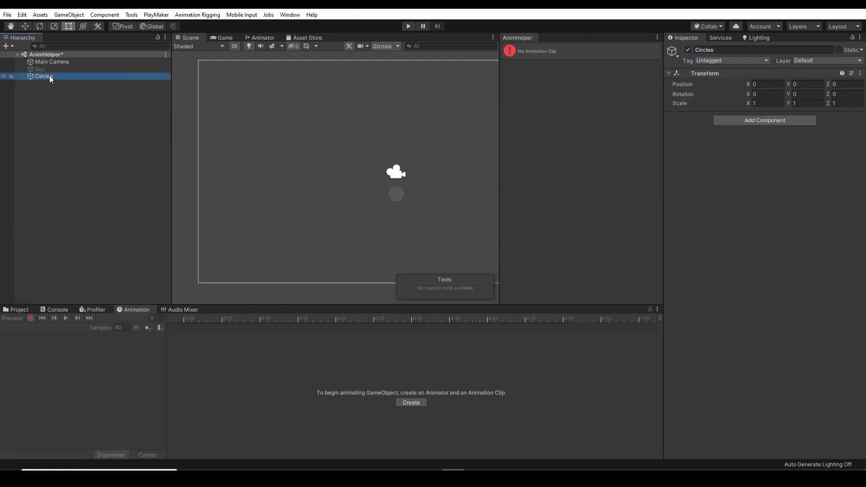
{"action": "mouse_move", "coordinate": [71, 172]}
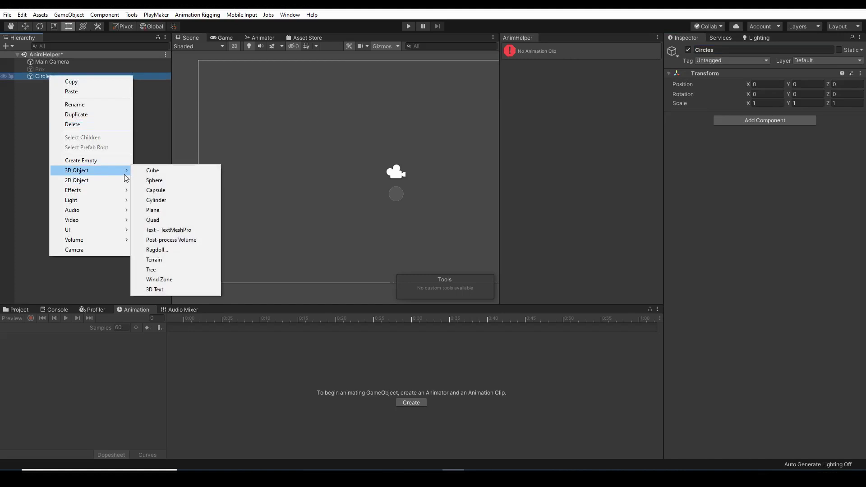
{"action": "mouse_move", "coordinate": [97, 181]}
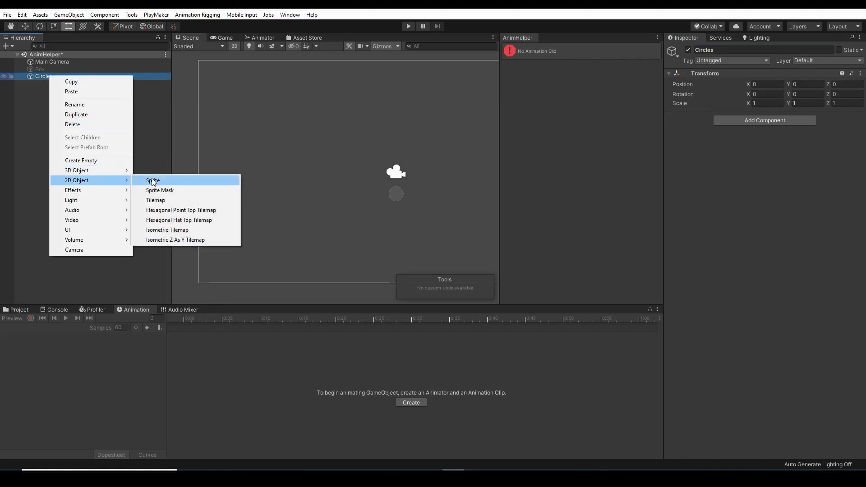
{"action": "left_click", "coordinate": [150, 180]}
{"action": "left_click", "coordinate": [859, 127]}
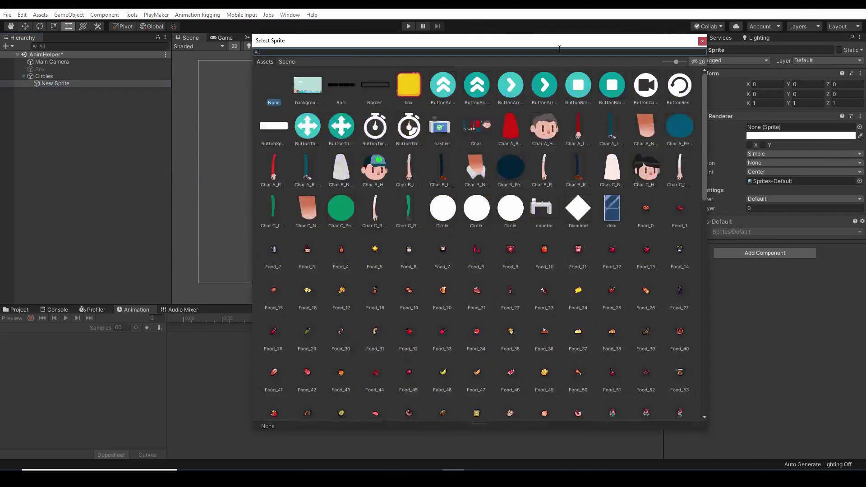
{"action": "double_click", "coordinate": [584, 90]}
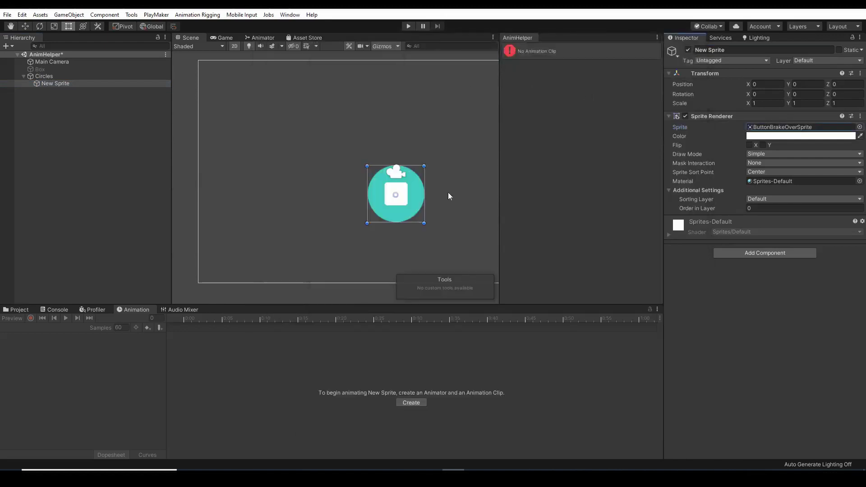
Step: Scale New Sprite to 0.5 on X and Y and move it onto the camera position
{"action": "left_click", "coordinate": [761, 103]}
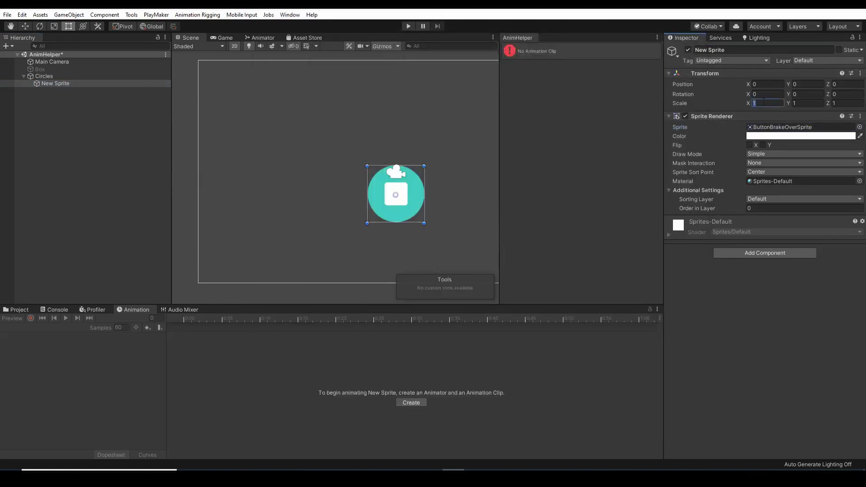
{"action": "type", "text": "0.5"}
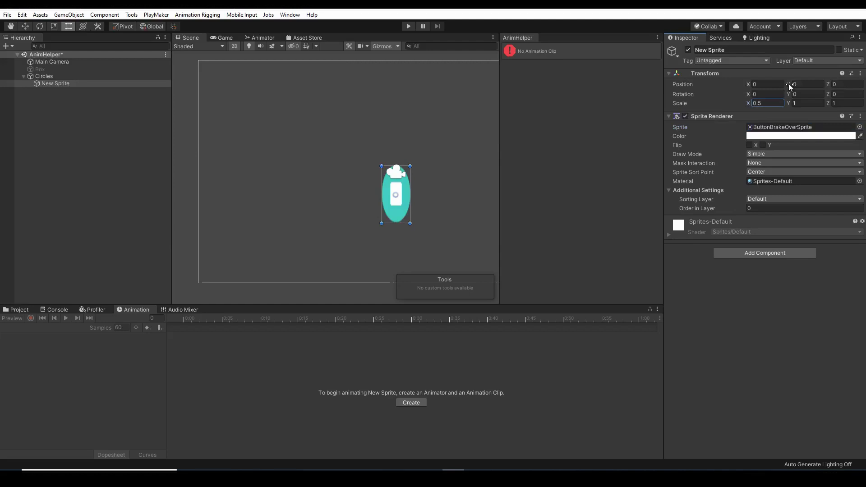
{"action": "left_click", "coordinate": [809, 104]}
{"action": "type", "text": "0.5"}
{"action": "left_click", "coordinate": [841, 103]}
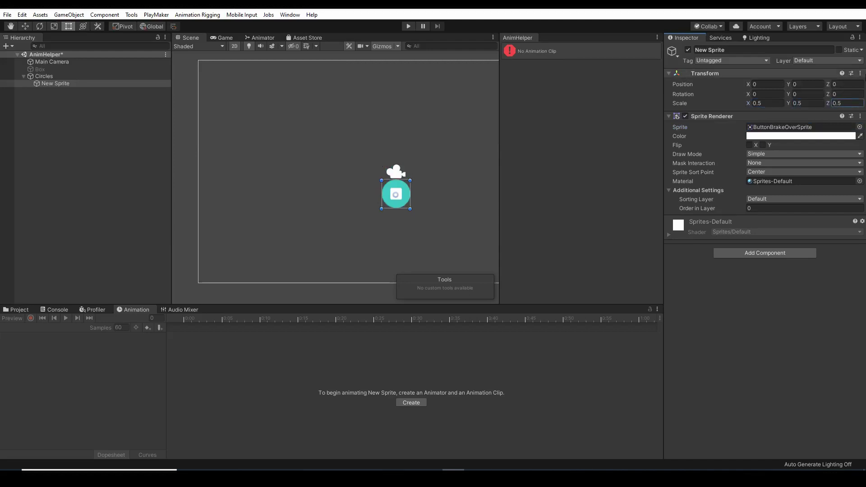
{"action": "middle_click_drag", "start_coordinate": [361, 207], "coordinate": [306, 212]}
{"action": "left_click_drag", "start_coordinate": [352, 202], "coordinate": [352, 179]}
Step: Duplicate New Sprite twice into a triangle, then create an animation for Circles
{"action": "left_click", "coordinate": [57, 84], "text": "ctrl"}
{"action": "left_click", "coordinate": [56, 85]}
{"action": "key", "text": "ctrl+d"}
{"action": "key", "text": "ctrl+d"}
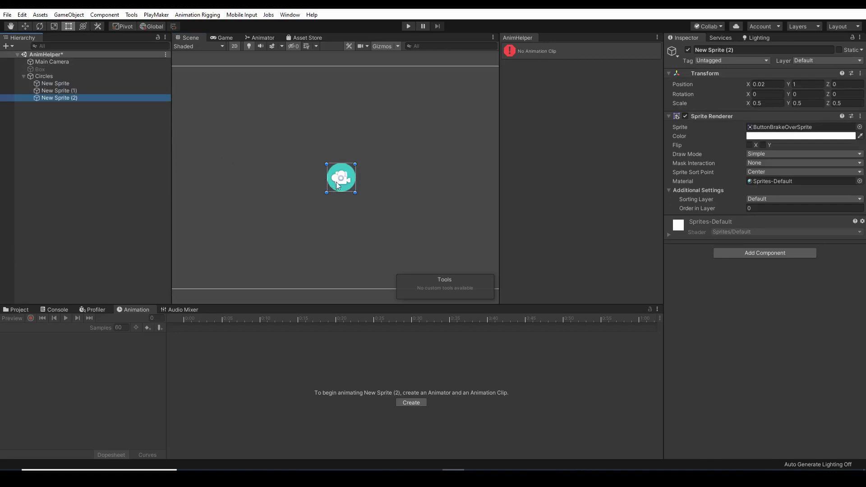
{"action": "left_click_drag", "start_coordinate": [347, 175], "coordinate": [302, 208]}
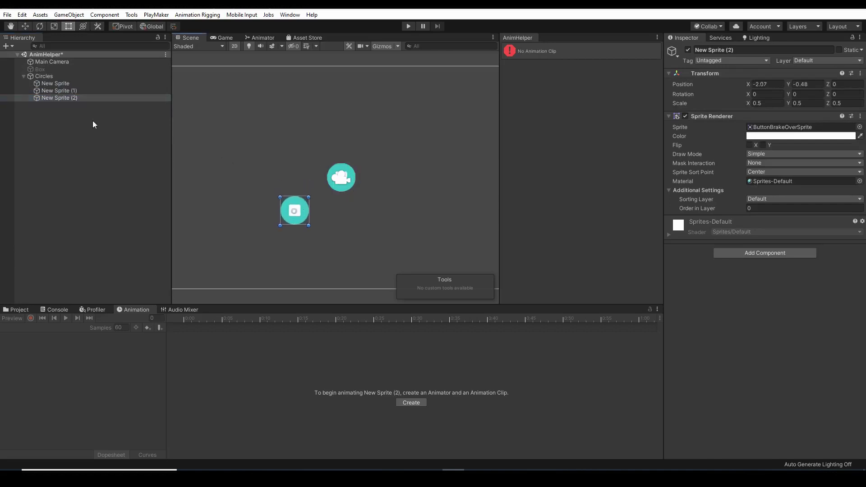
{"action": "left_click", "coordinate": [65, 89]}
{"action": "left_click", "coordinate": [355, 174]}
{"action": "left_click_drag", "start_coordinate": [353, 181], "coordinate": [399, 220]}
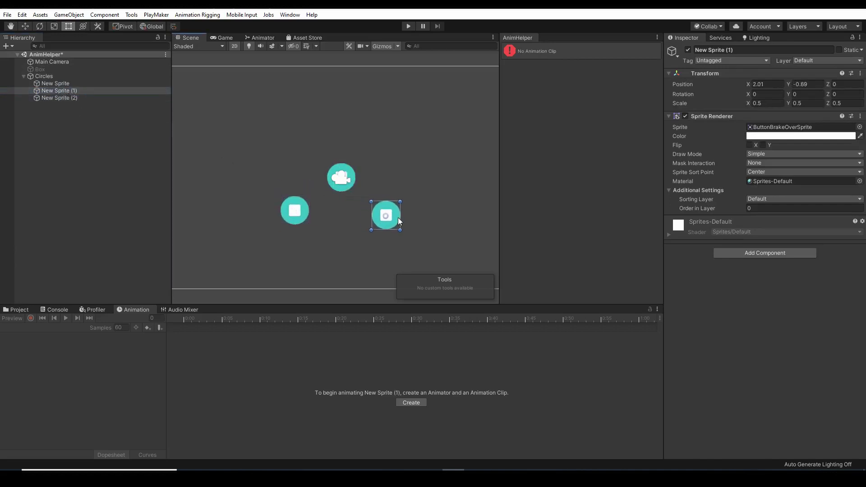
{"action": "left_click", "coordinate": [56, 76]}
{"action": "left_click", "coordinate": [404, 402]}
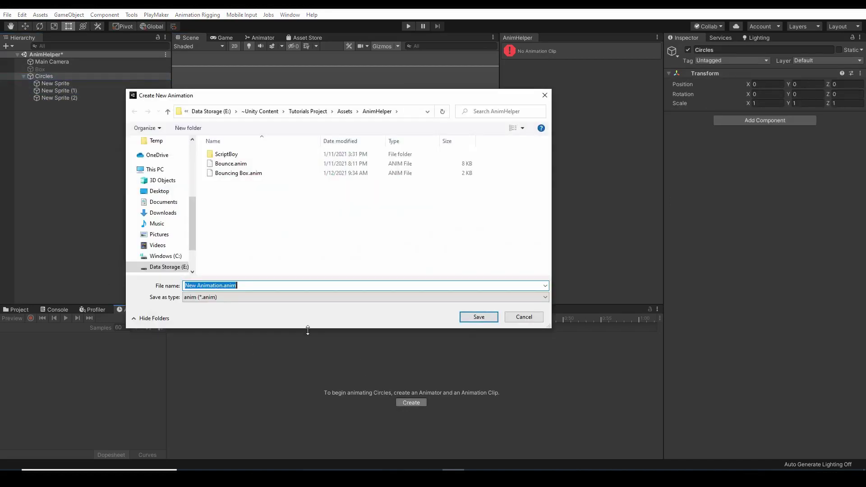
Step: Save the new animation clip under the name 'Multiple Child'
{"action": "type", "text": "Mu"}
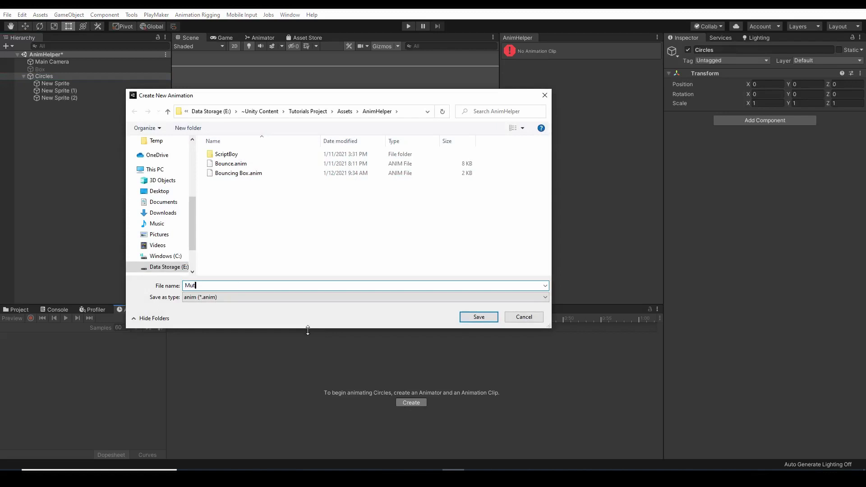
{"action": "type", "text": "ltiple Child"}
{"action": "key", "text": "Return"}
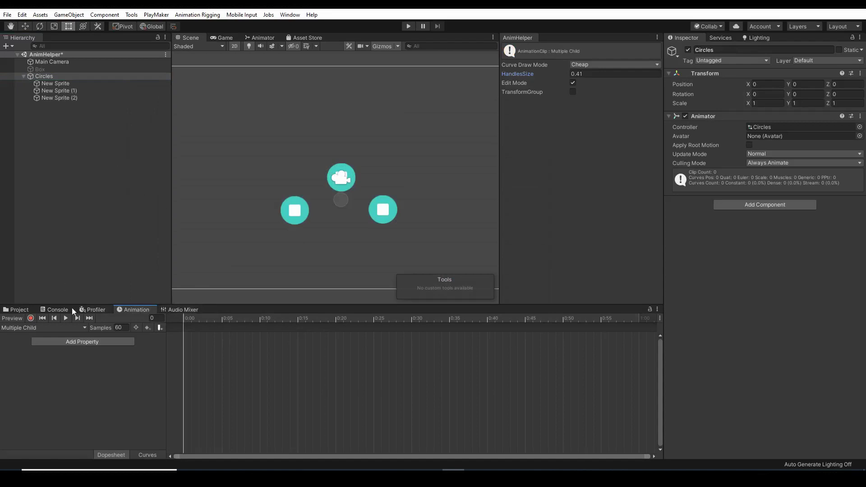
Step: Start recording and key New Sprite (2)'s position at frames 10, 20 and 30
{"action": "left_click", "coordinate": [31, 317]}
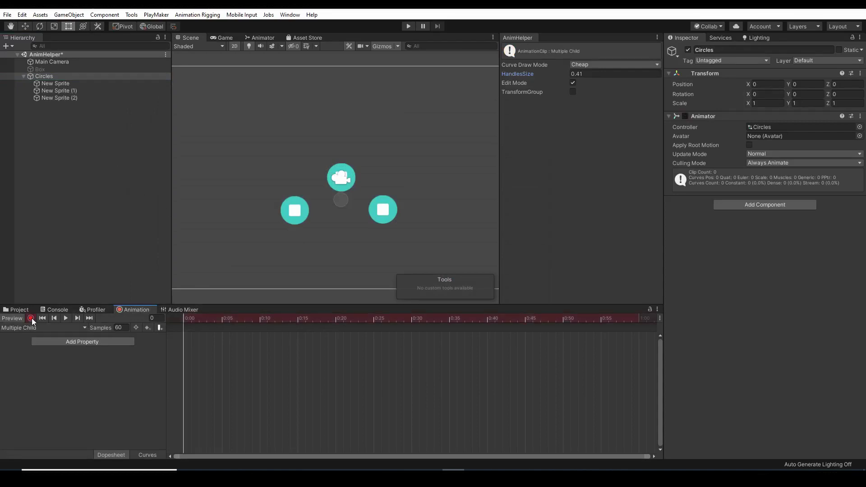
{"action": "left_click_drag", "start_coordinate": [184, 319], "coordinate": [259, 339]}
{"action": "left_click", "coordinate": [288, 210]}
{"action": "left_click_drag", "start_coordinate": [306, 211], "coordinate": [324, 228]}
{"action": "left_click_drag", "start_coordinate": [268, 326], "coordinate": [335, 324]}
{"action": "left_click_drag", "start_coordinate": [319, 222], "coordinate": [303, 238]}
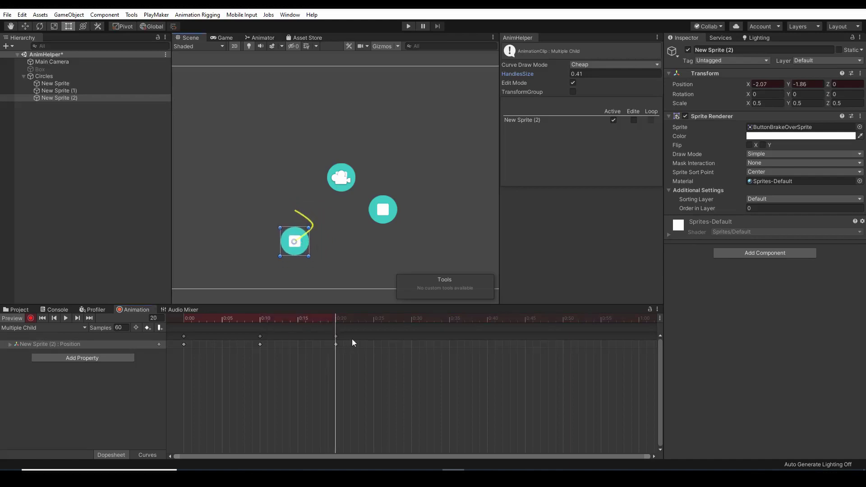
{"action": "left_click", "coordinate": [410, 318]}
{"action": "left_click_drag", "start_coordinate": [293, 250], "coordinate": [285, 244]}
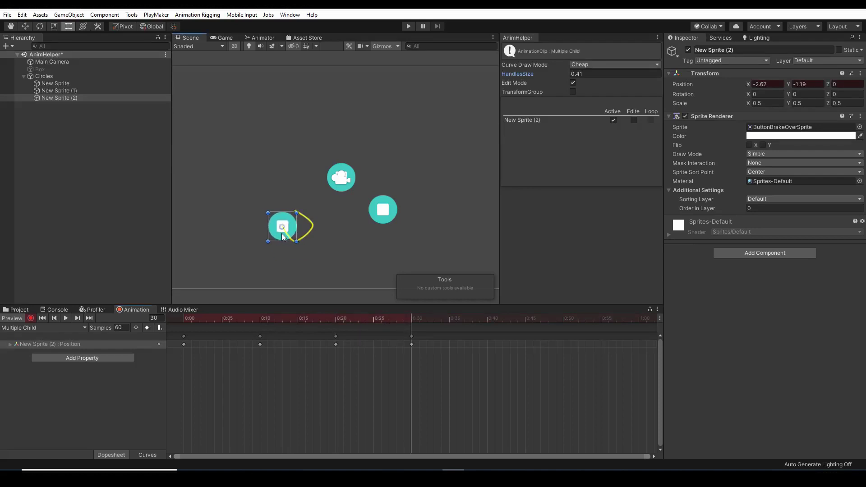
{"action": "left_click_drag", "start_coordinate": [289, 232], "coordinate": [286, 229]}
Step: Key New Sprite (2) at frame 40, enable Edit and Loop in AnimHelper, and preview
{"action": "left_click", "coordinate": [649, 121]}
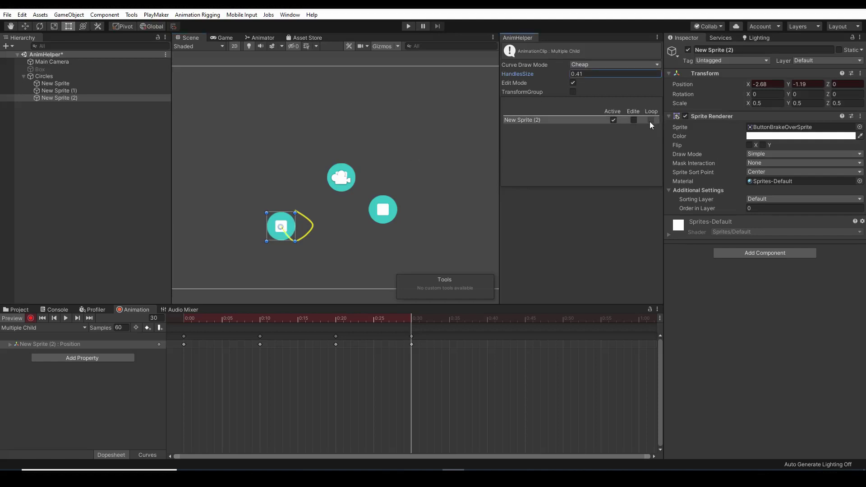
{"action": "left_click_drag", "start_coordinate": [478, 321], "coordinate": [487, 320]}
{"action": "mouse_move", "coordinate": [290, 227]}
{"action": "left_mouse_down"}
{"action": "mouse_move", "coordinate": [308, 212]}
{"action": "mouse_move", "coordinate": [292, 224]}
{"action": "left_mouse_up"}
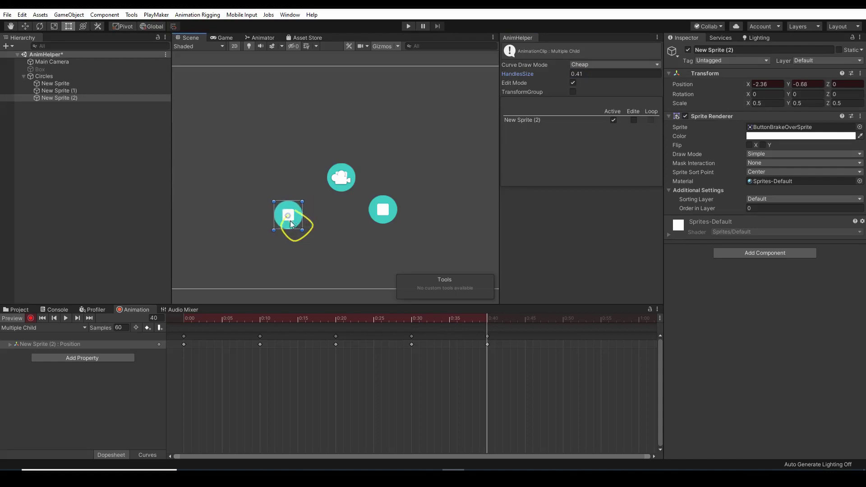
{"action": "left_click", "coordinate": [632, 120]}
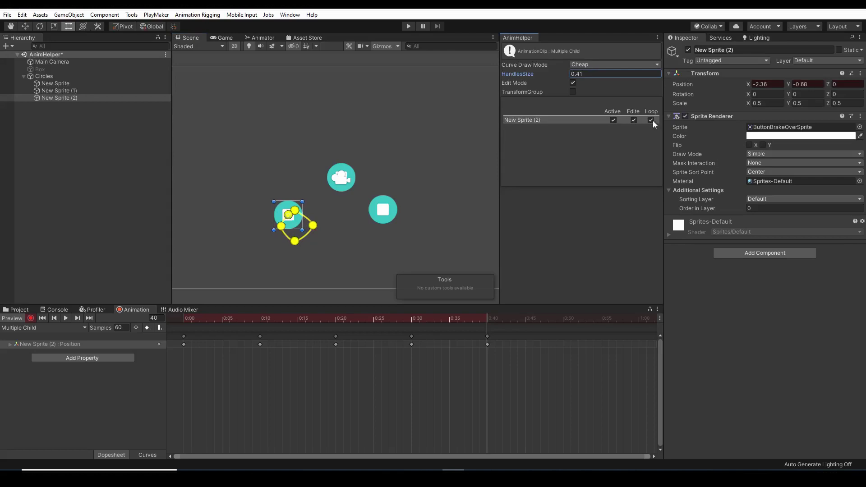
{"action": "left_click", "coordinate": [651, 120]}
{"action": "scroll", "coordinate": [297, 266], "scroll_direction": "up", "scroll_amount": 5}
{"action": "left_click_drag", "start_coordinate": [486, 343], "coordinate": [111, 358]}
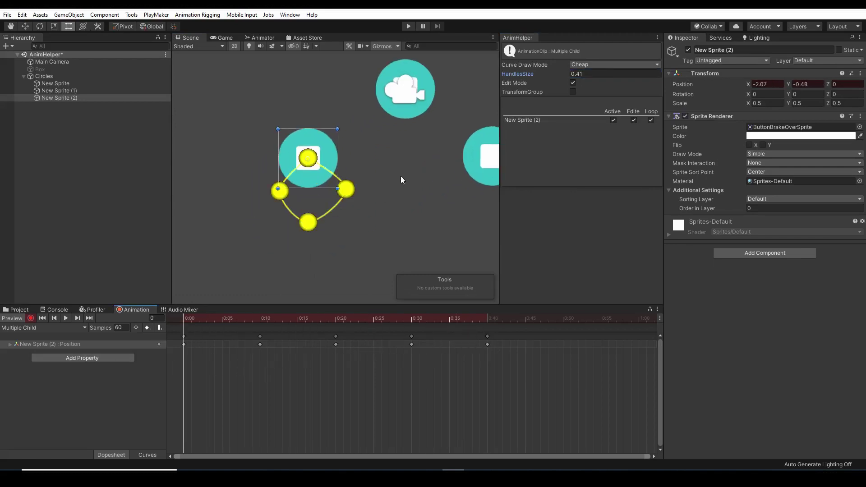
{"action": "scroll", "coordinate": [400, 176], "scroll_direction": "down", "scroll_amount": 3}
{"action": "key", "text": "ctrl+a"}
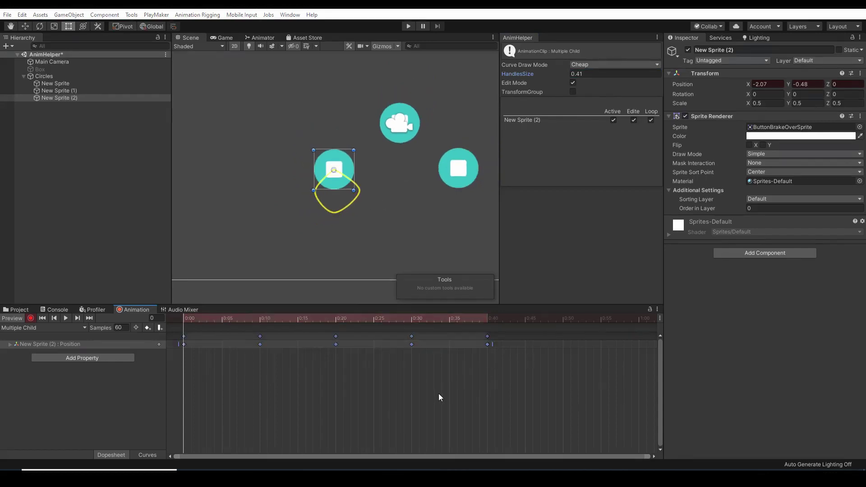
Step: Set both tangents of all selected keyframes to Free
{"action": "right_click", "coordinate": [487, 344]}
{"action": "mouse_move", "coordinate": [510, 445]}
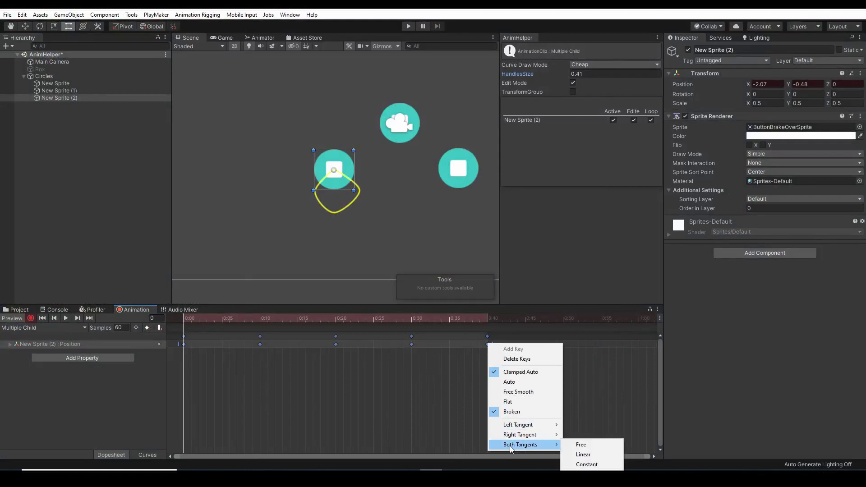
{"action": "left_click", "coordinate": [581, 445]}
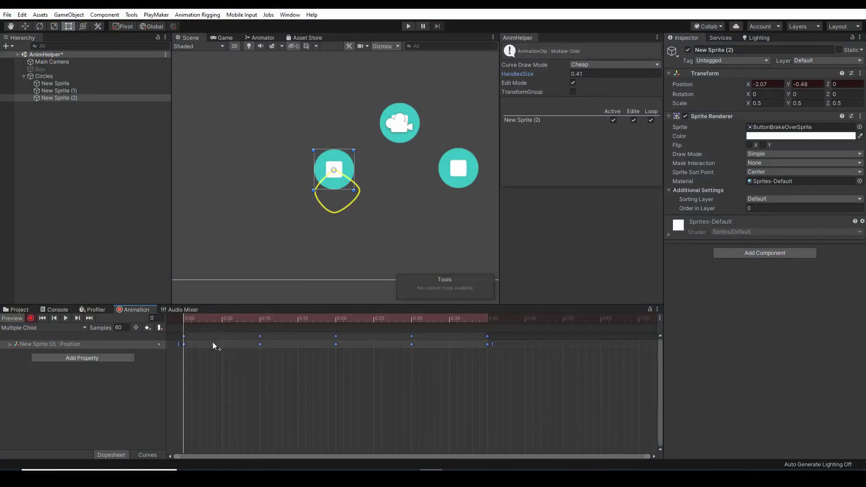
Step: Drag the path's points and tangents into an even circle and shrink the handle size
{"action": "mouse_move", "coordinate": [344, 203]}
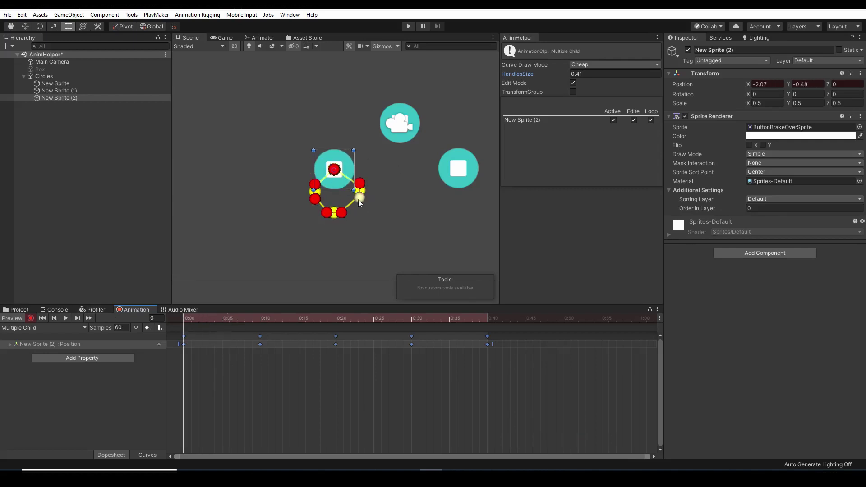
{"action": "scroll", "coordinate": [318, 201], "scroll_direction": "up", "scroll_amount": 3}
{"action": "left_click_drag", "start_coordinate": [314, 196], "coordinate": [312, 203]}
{"action": "left_click_drag", "start_coordinate": [347, 155], "coordinate": [378, 167]}
{"action": "left_click_drag", "start_coordinate": [540, 74], "coordinate": [536, 77]}
{"action": "left_click_drag", "start_coordinate": [314, 189], "coordinate": [312, 188]}
{"action": "left_click_drag", "start_coordinate": [376, 187], "coordinate": [375, 204]}
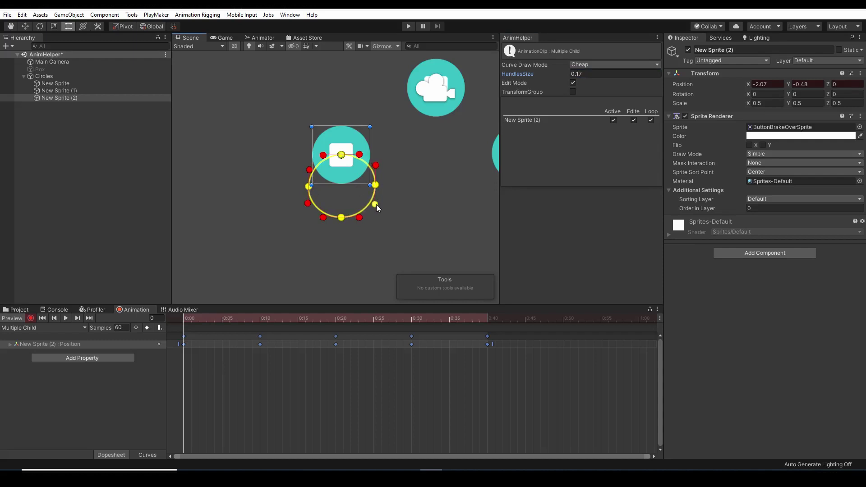
{"action": "left_click_drag", "start_coordinate": [310, 205], "coordinate": [309, 205]}
{"action": "scroll", "coordinate": [339, 261], "scroll_direction": "down", "scroll_amount": 1}
{"action": "left_click", "coordinate": [188, 350]}
{"action": "mouse_move", "coordinate": [189, 321]}
{"action": "left_mouse_down"}
{"action": "mouse_move", "coordinate": [300, 324]}
{"action": "mouse_move", "coordinate": [429, 300]}
{"action": "mouse_move", "coordinate": [180, 315]}
{"action": "left_mouse_up"}
{"action": "middle_click_drag", "start_coordinate": [351, 178], "coordinate": [294, 200]}
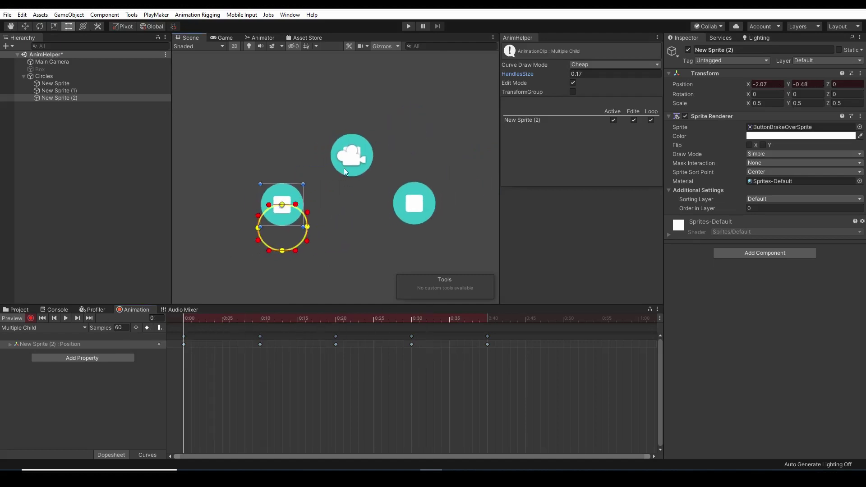
Step: Key New Sprite's position at frames 10, 20 and 30 to trace three square corners
{"action": "left_click", "coordinate": [350, 172]}
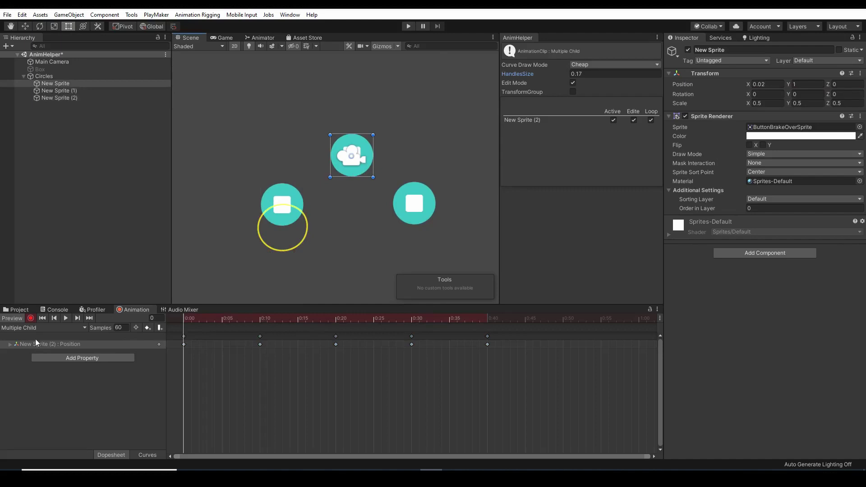
{"action": "left_click_drag", "start_coordinate": [203, 318], "coordinate": [260, 315]}
{"action": "left_click_drag", "start_coordinate": [350, 173], "coordinate": [351, 198]}
{"action": "left_click_drag", "start_coordinate": [272, 318], "coordinate": [334, 317]}
{"action": "left_click_drag", "start_coordinate": [349, 197], "coordinate": [318, 196]}
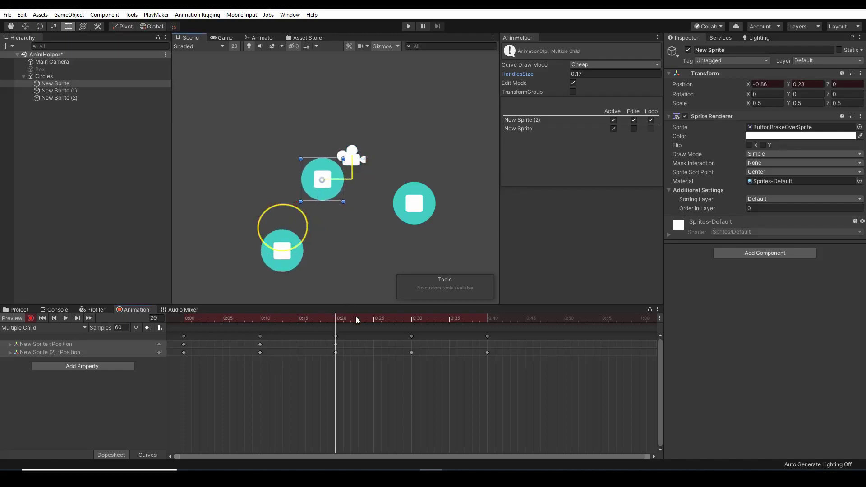
{"action": "left_click_drag", "start_coordinate": [355, 316], "coordinate": [412, 318]}
{"action": "left_click_drag", "start_coordinate": [325, 194], "coordinate": [328, 168]}
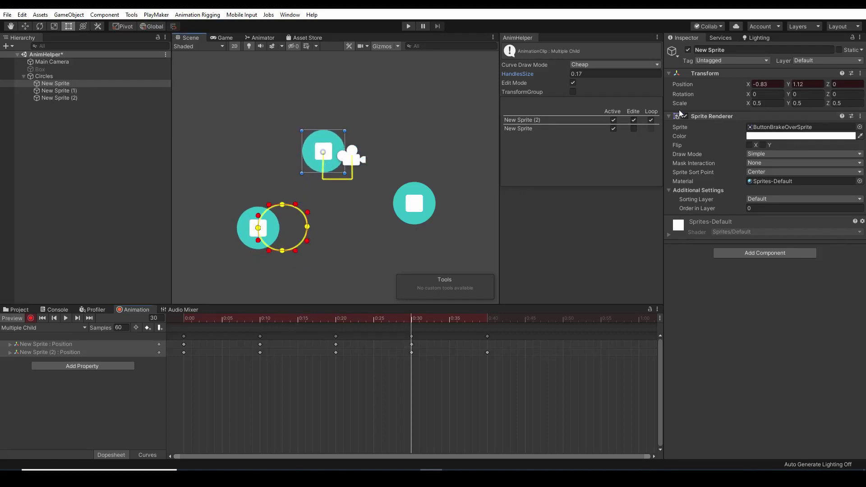
Step: Enable Edit and Loop for New Sprite, key frame 40, and align its end with the start
{"action": "left_click", "coordinate": [633, 129]}
{"action": "left_click", "coordinate": [651, 129]}
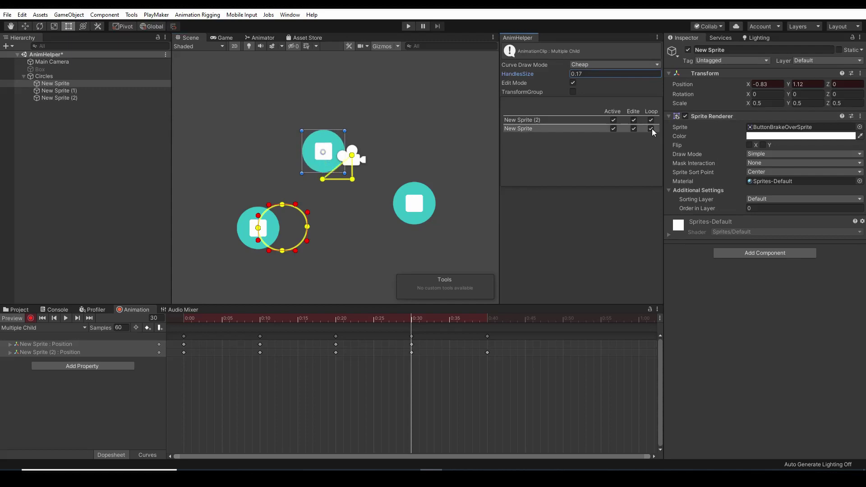
{"action": "left_click_drag", "start_coordinate": [414, 321], "coordinate": [486, 319]}
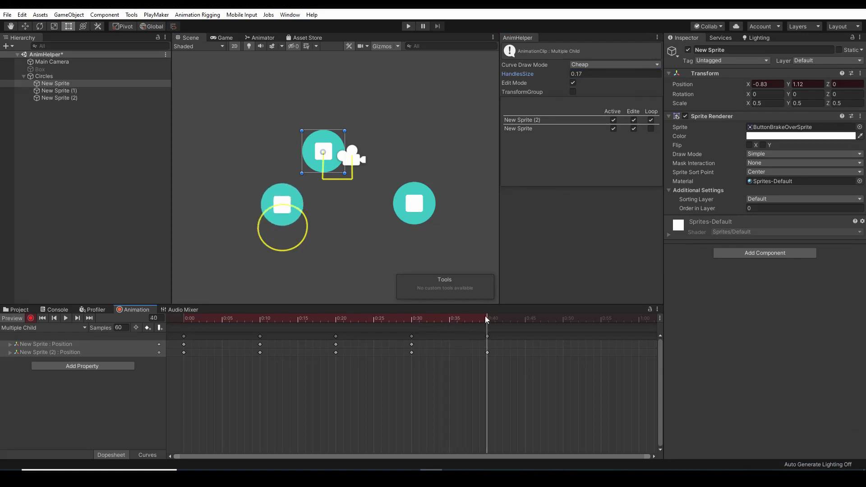
{"action": "left_click_drag", "start_coordinate": [335, 142], "coordinate": [360, 149]}
{"action": "left_click", "coordinate": [651, 129]}
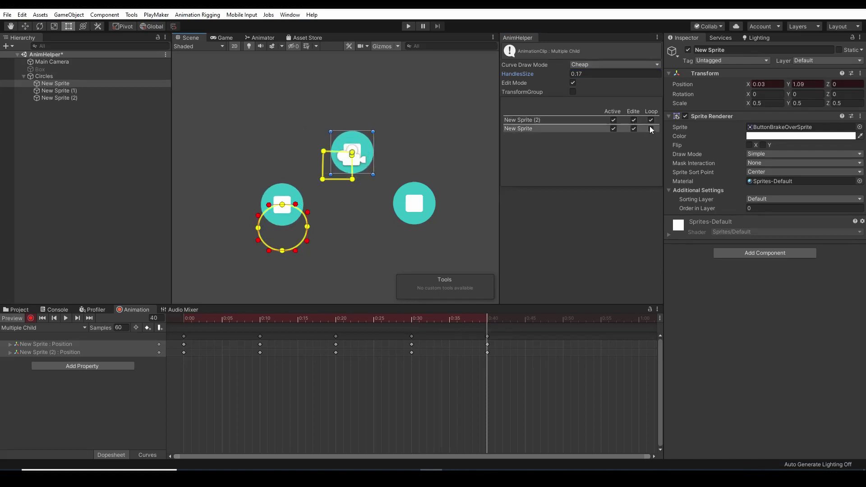
{"action": "scroll", "coordinate": [342, 158], "scroll_direction": "up", "scroll_amount": 4}
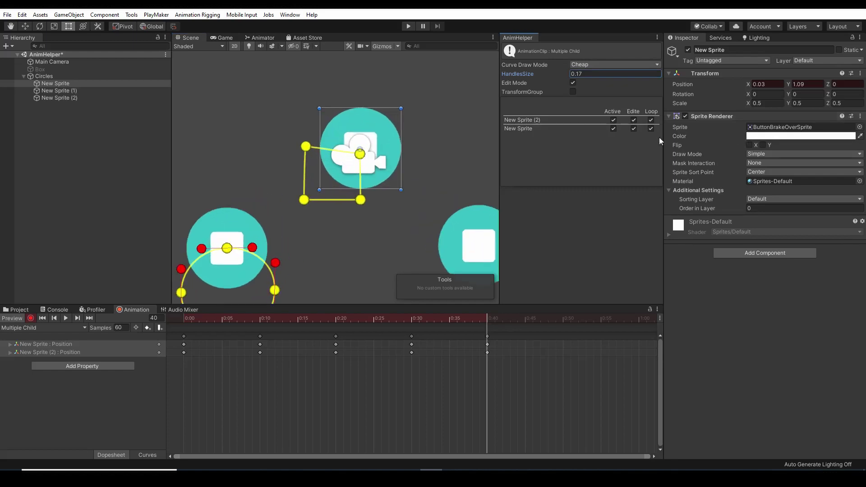
{"action": "left_click_drag", "start_coordinate": [362, 160], "coordinate": [362, 153]}
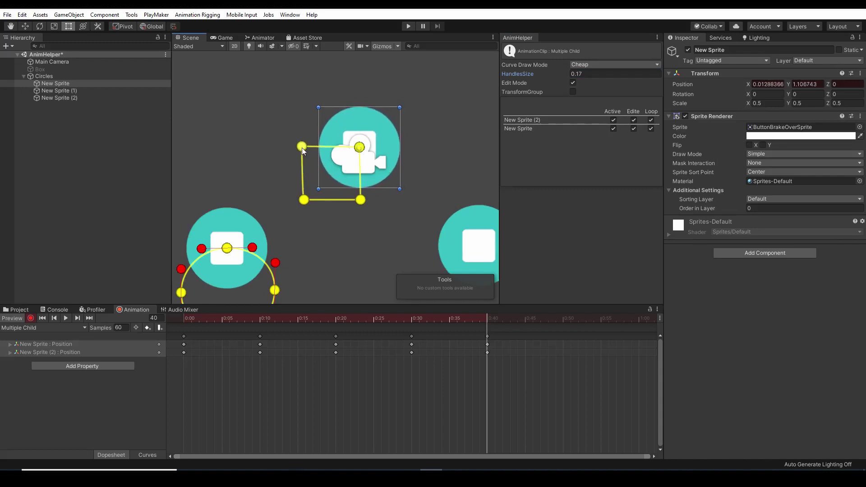
{"action": "middle_click_drag", "start_coordinate": [305, 211], "coordinate": [271, 186]}
{"action": "scroll", "coordinate": [271, 186], "scroll_direction": "down", "scroll_amount": 2}
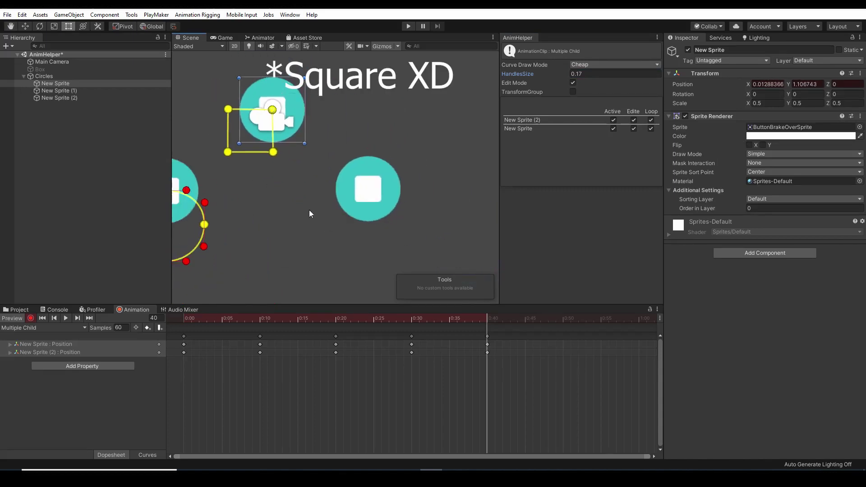
{"action": "left_click", "coordinate": [349, 196]}
{"action": "middle_click_drag", "start_coordinate": [349, 196], "coordinate": [425, 191]}
{"action": "scroll", "coordinate": [425, 192], "scroll_direction": "down", "scroll_amount": 2}
Step: Key New Sprite (1) at frames 20, 30 and 40 in a triangle, with Edit and Loop on
{"action": "left_click", "coordinate": [189, 324]}
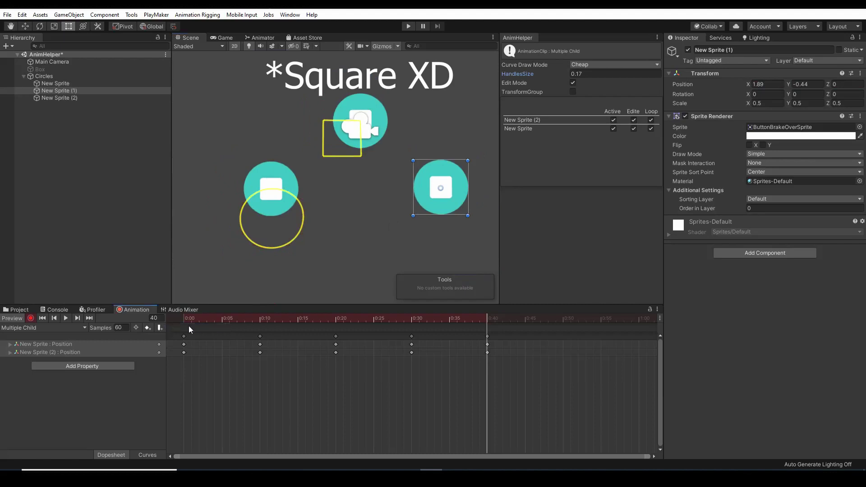
{"action": "left_click_drag", "start_coordinate": [180, 329], "coordinate": [335, 318]}
{"action": "left_click_drag", "start_coordinate": [415, 198], "coordinate": [395, 217]}
{"action": "left_click_drag", "start_coordinate": [339, 318], "coordinate": [411, 318]}
{"action": "left_click_drag", "start_coordinate": [422, 234], "coordinate": [481, 235]}
{"action": "left_click_drag", "start_coordinate": [411, 318], "coordinate": [486, 319]}
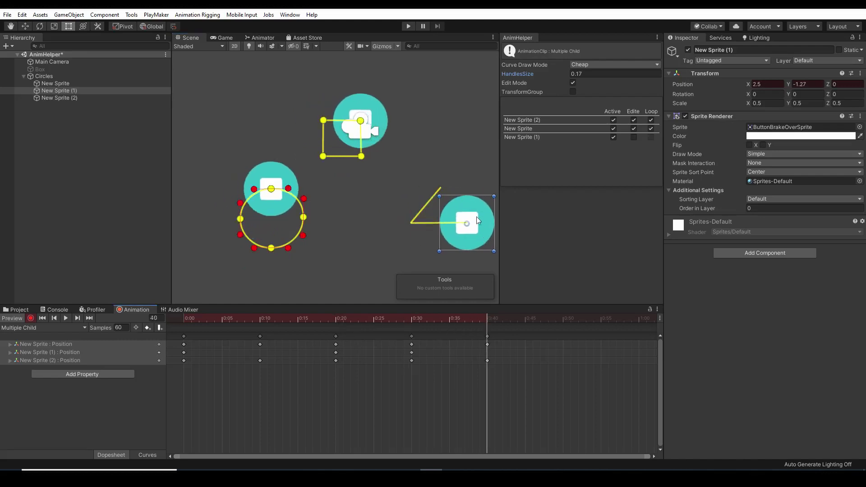
{"action": "left_click_drag", "start_coordinate": [481, 220], "coordinate": [456, 185]}
{"action": "left_click", "coordinate": [634, 137]}
{"action": "left_click", "coordinate": [650, 137]}
Step: Rewind to frame 0 and play, then stop the clip to preview all three sprites
{"action": "scroll", "coordinate": [327, 284], "scroll_direction": "down", "scroll_amount": 3}
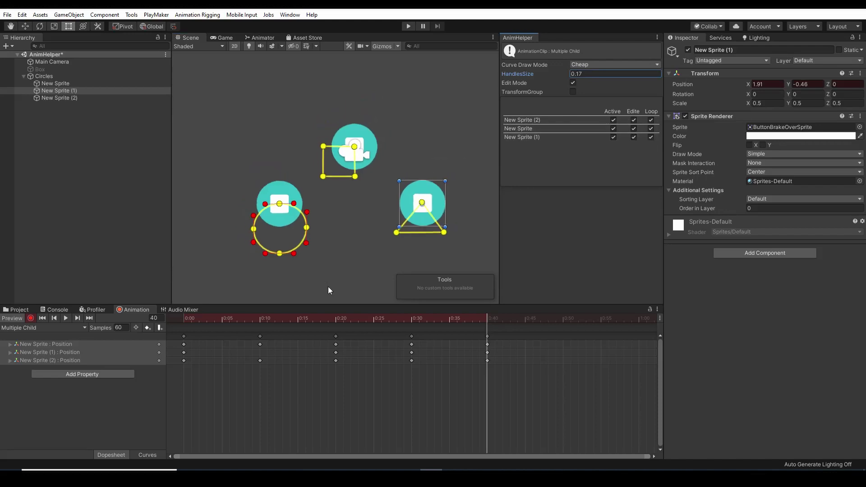
{"action": "left_click_drag", "start_coordinate": [209, 321], "coordinate": [152, 328]}
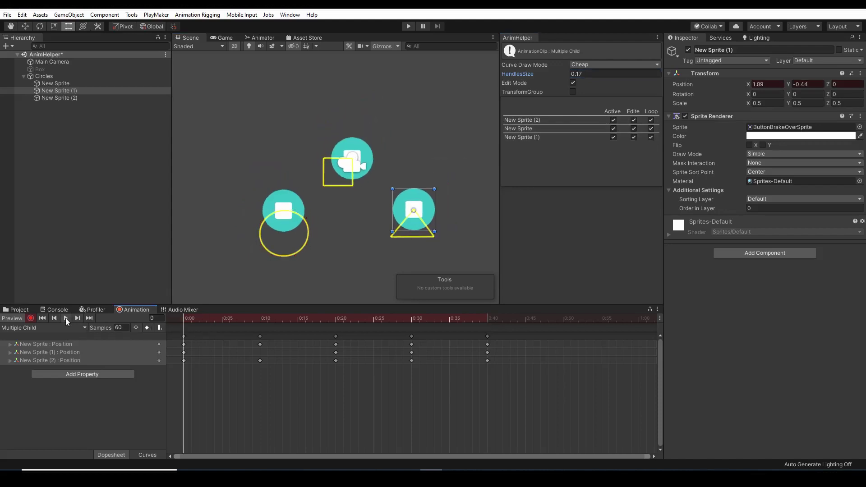
{"action": "left_click", "coordinate": [65, 318]}
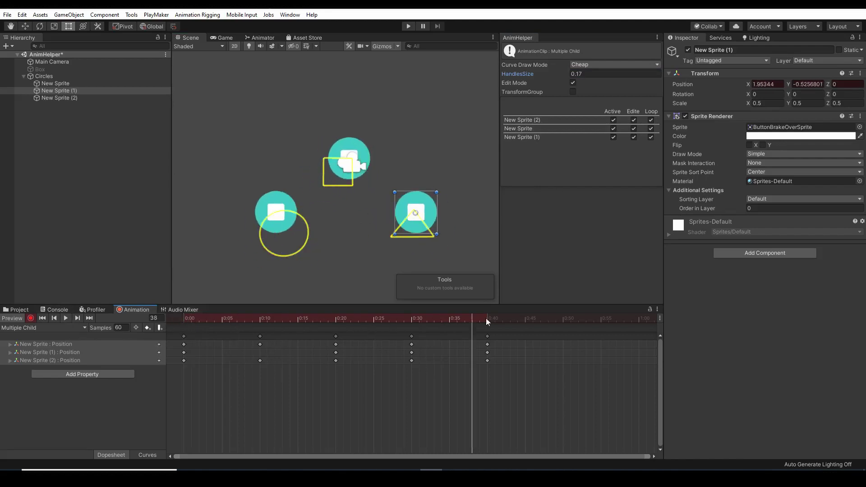
{"action": "left_click", "coordinate": [184, 321]}
{"action": "scroll", "coordinate": [398, 156], "scroll_direction": "down", "scroll_amount": 2}
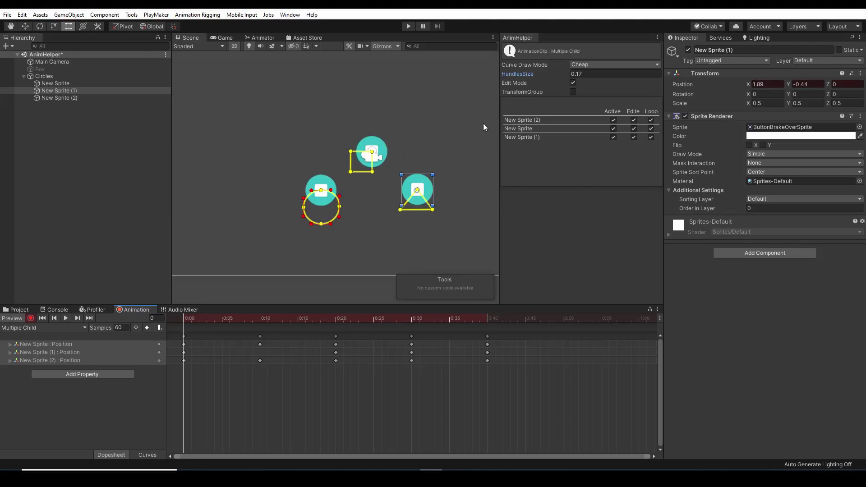
Step: Enable TransformGroup and place the group pivot between the three paths
{"action": "left_click", "coordinate": [572, 91]}
{"action": "scroll", "coordinate": [363, 225], "scroll_direction": "down", "scroll_amount": 1}
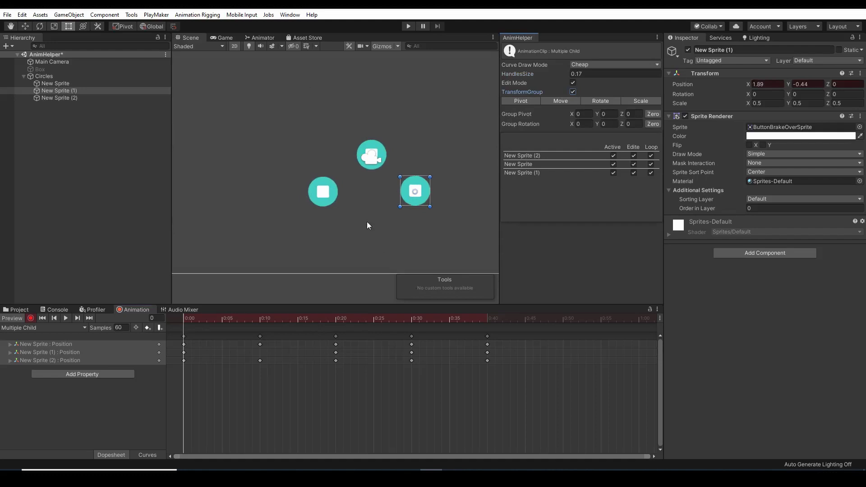
{"action": "left_click", "coordinate": [521, 101]}
{"action": "left_click_drag", "start_coordinate": [378, 175], "coordinate": [367, 195]}
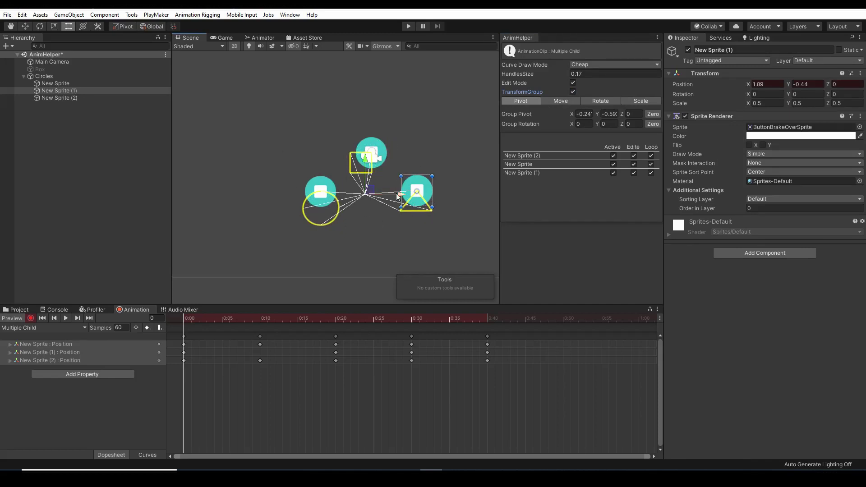
{"action": "left_click_drag", "start_coordinate": [367, 193], "coordinate": [327, 192]}
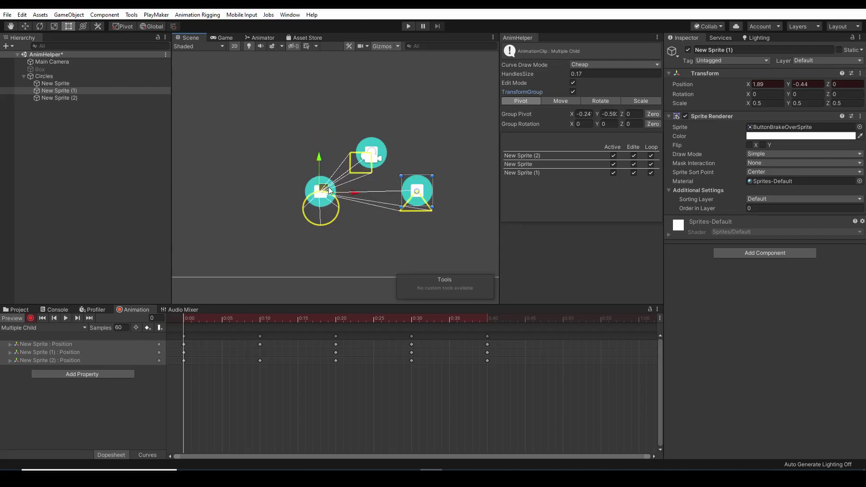
Step: Scale all three paths up together around the pivot and scrub to check the motion
{"action": "left_click", "coordinate": [636, 99]}
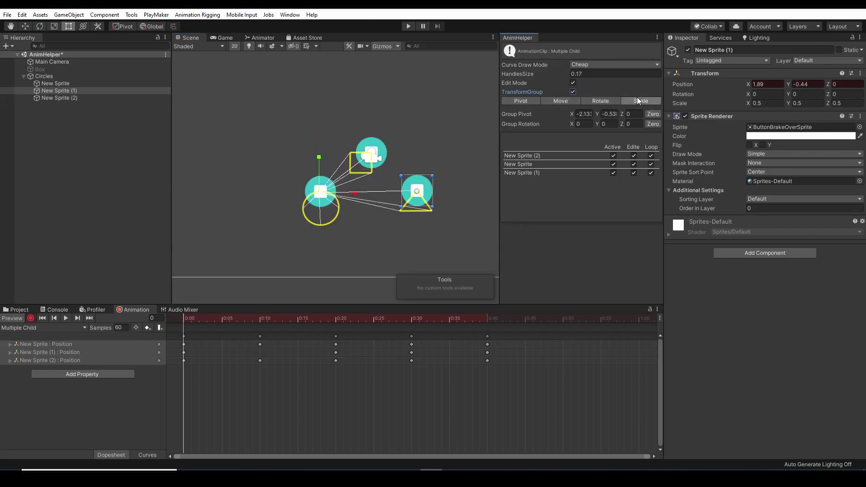
{"action": "left_click_drag", "start_coordinate": [356, 194], "coordinate": [412, 189]}
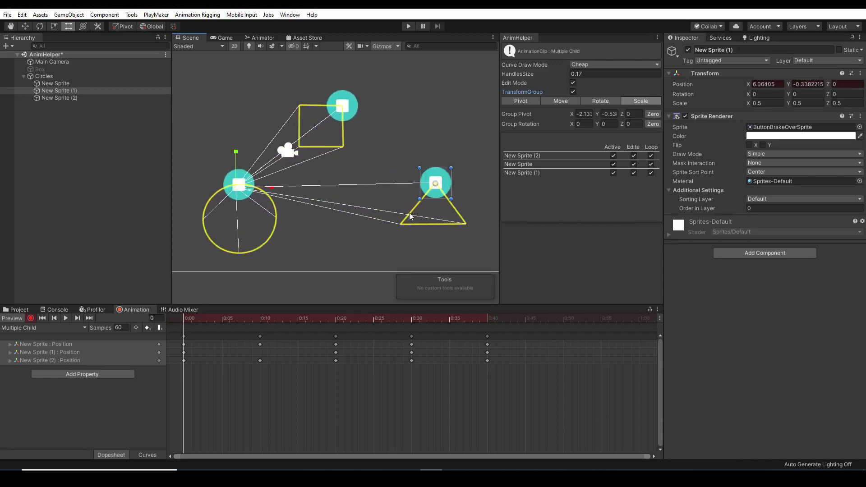
{"action": "middle_click_drag", "start_coordinate": [322, 132], "coordinate": [361, 126]}
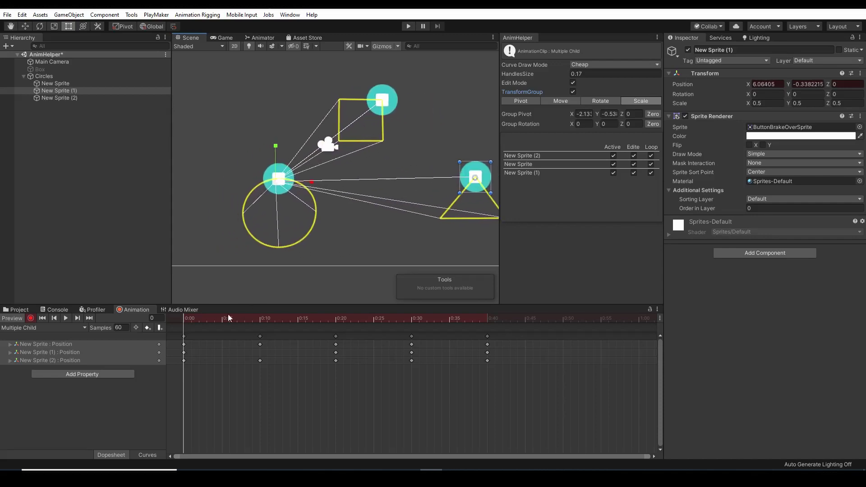
{"action": "left_click_drag", "start_coordinate": [190, 318], "coordinate": [490, 318]}
Step: Box-select every keyframe, stretch them to end near 1:00, and play the clip to check
{"action": "left_click_drag", "start_coordinate": [198, 321], "coordinate": [181, 362]}
{"action": "left_click_drag", "start_coordinate": [532, 396], "coordinate": [177, 333]}
{"action": "left_click_drag", "start_coordinate": [493, 355], "coordinate": [650, 361]}
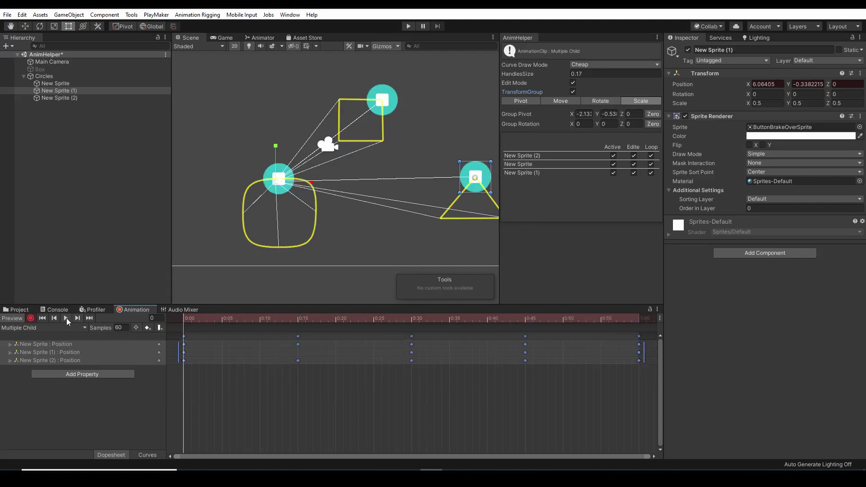
{"action": "left_click", "coordinate": [67, 317]}
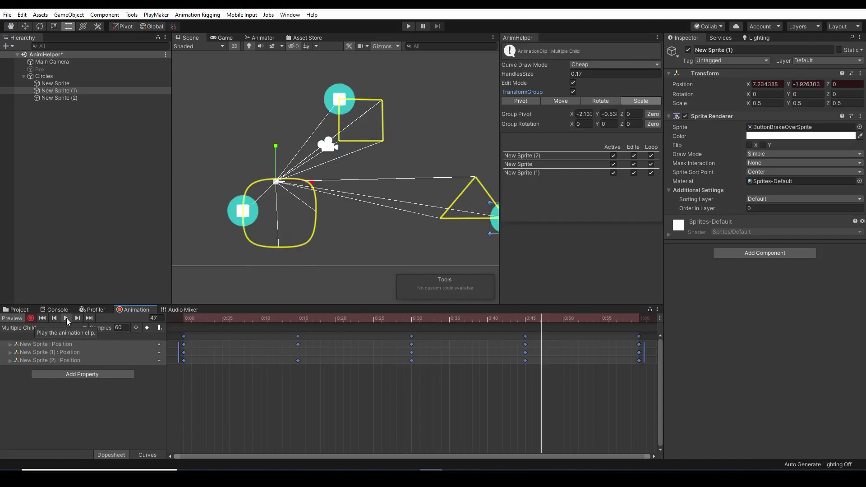
{"action": "left_click", "coordinate": [182, 317]}
{"action": "mouse_move", "coordinate": [199, 318]}
{"action": "left_mouse_down"}
{"action": "mouse_move", "coordinate": [271, 318]}
{"action": "mouse_move", "coordinate": [183, 318]}
{"action": "left_mouse_up"}
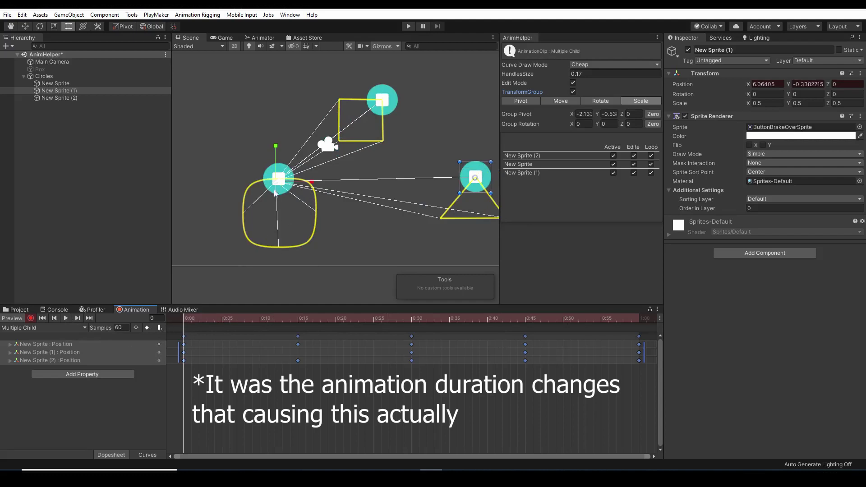
Step: Turn off TransformGroup and shorten the circle path's tangents until New Sprite (2)'s path is round
{"action": "left_click", "coordinate": [573, 92]}
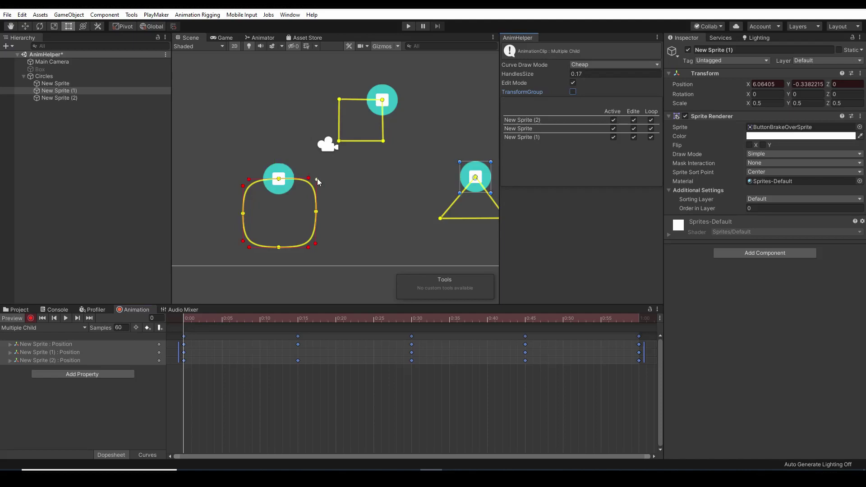
{"action": "left_click_drag", "start_coordinate": [317, 179], "coordinate": [297, 177]}
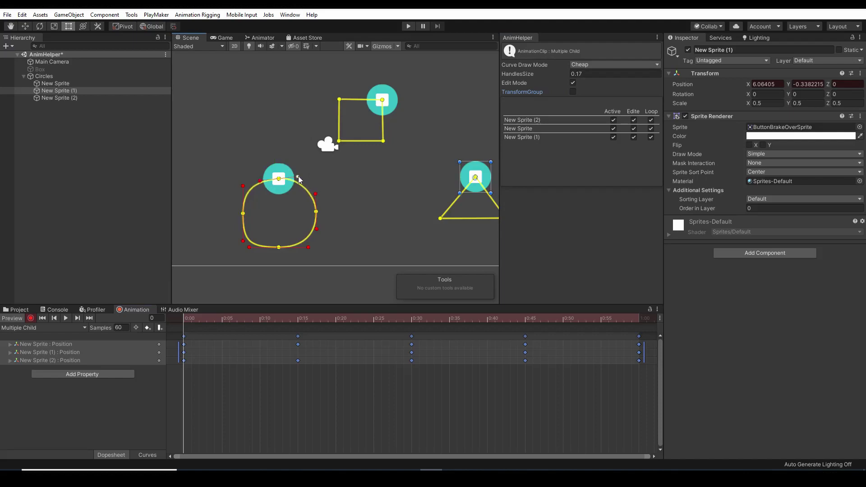
{"action": "left_click_drag", "start_coordinate": [243, 240], "coordinate": [243, 227]}
{"action": "left_click_drag", "start_coordinate": [297, 252], "coordinate": [301, 248]}
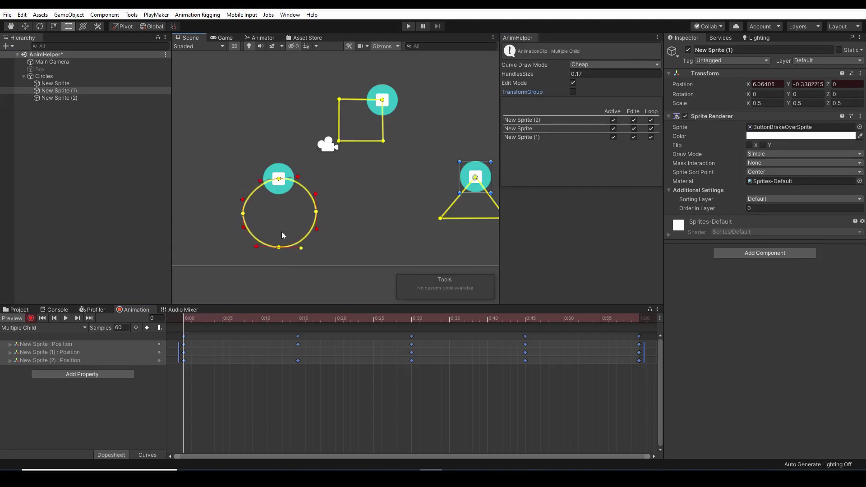
{"action": "left_click_drag", "start_coordinate": [295, 329], "coordinate": [184, 328]}
{"action": "middle_click_drag", "start_coordinate": [366, 220], "coordinate": [324, 223]}
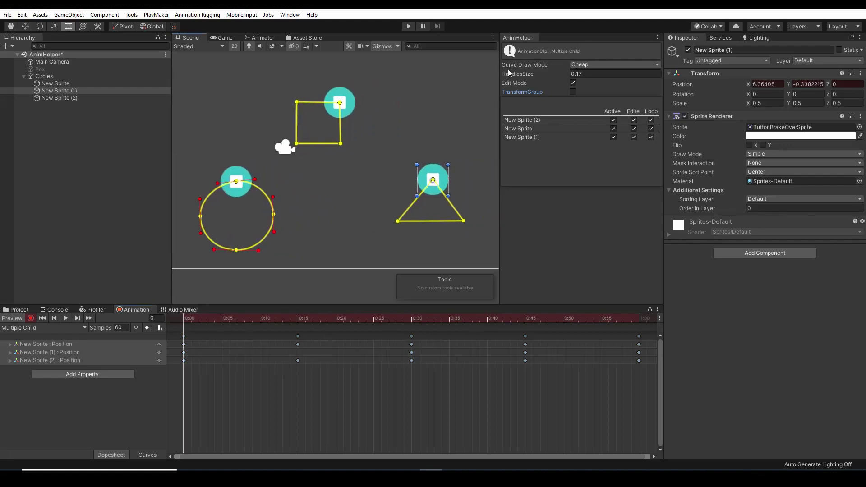
Step: Switch AnimHelper's Curve Draw Mode to Advance and zoom in on the triangle path
{"action": "left_click", "coordinate": [596, 65]}
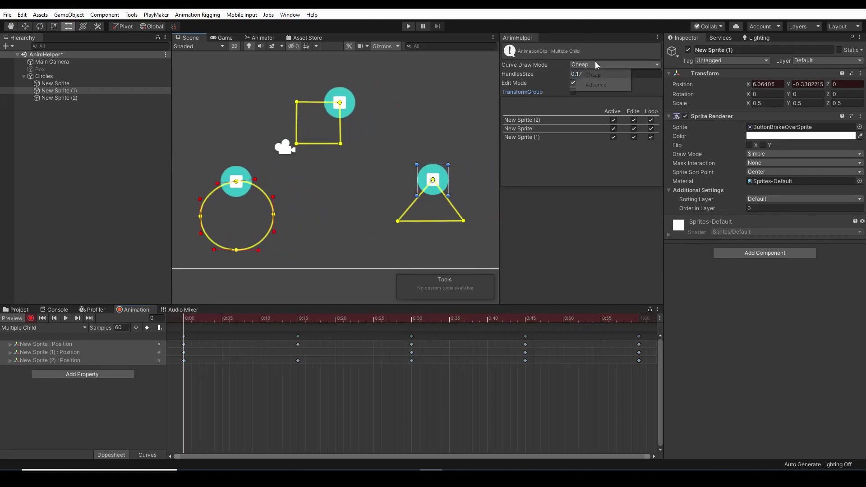
{"action": "left_click", "coordinate": [597, 85]}
{"action": "scroll", "coordinate": [350, 220], "scroll_direction": "up", "scroll_amount": 2}
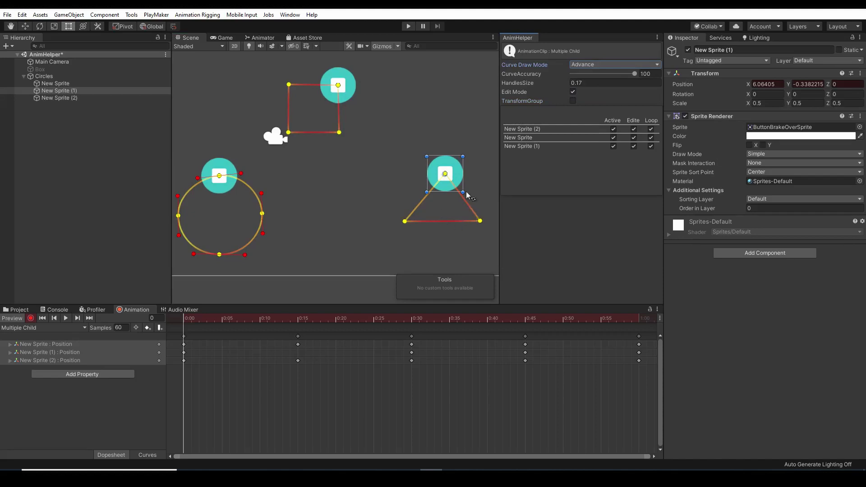
{"action": "middle_click_drag", "start_coordinate": [432, 250], "coordinate": [366, 247]}
{"action": "scroll", "coordinate": [342, 242], "scroll_direction": "up", "scroll_amount": 2}
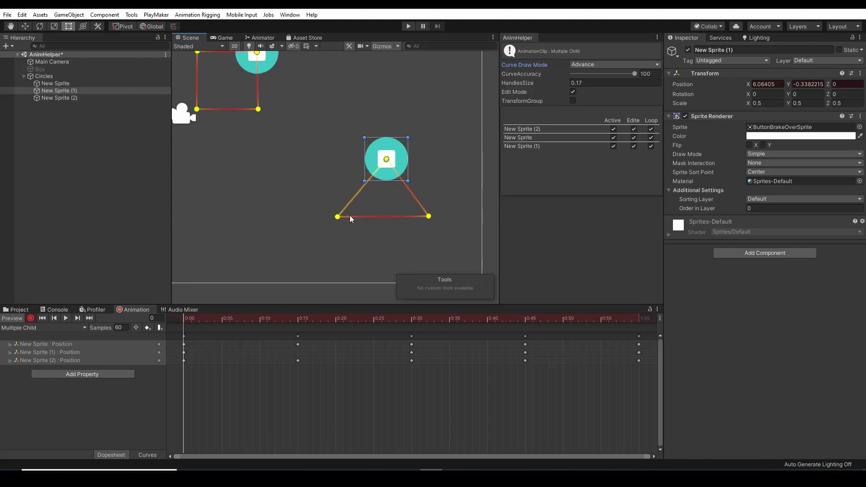
Step: Scrub the Multiple Child clip to frame 30, then frame 39, with triangle and circle in view
{"action": "middle_click_drag", "start_coordinate": [351, 239], "coordinate": [387, 221]}
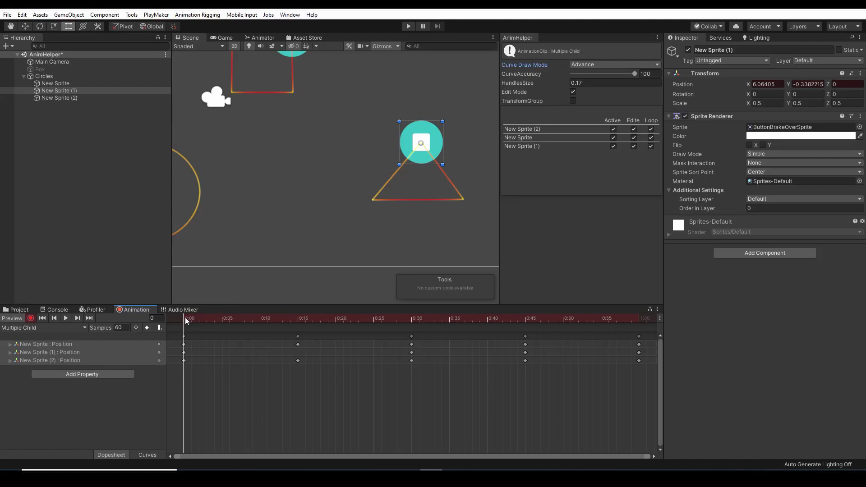
{"action": "left_click_drag", "start_coordinate": [357, 323], "coordinate": [408, 318]}
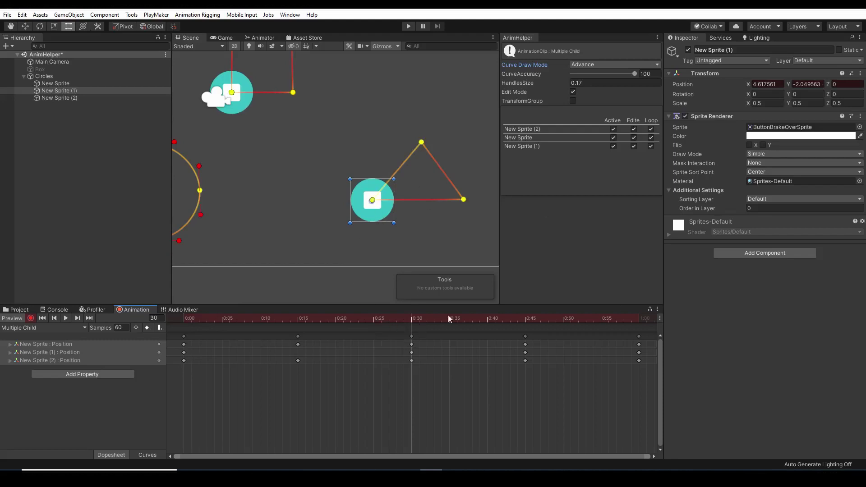
{"action": "left_click_drag", "start_coordinate": [414, 318], "coordinate": [622, 325]}
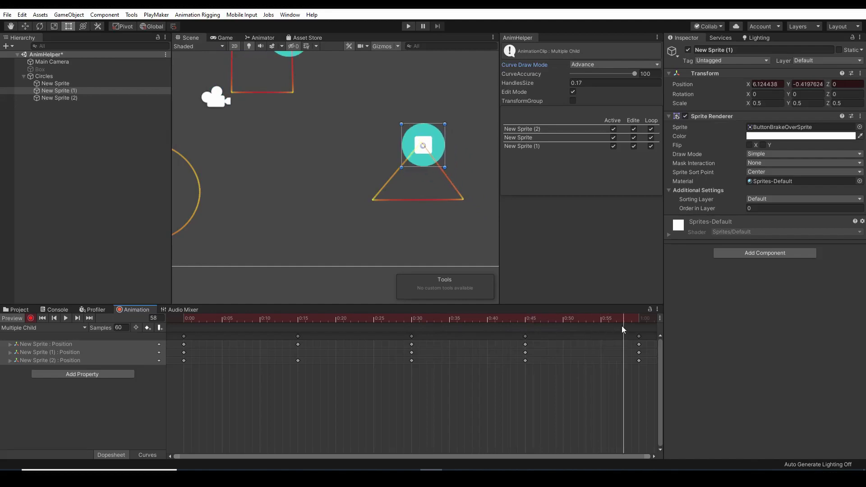
Step: Play the clip on loop with all three gradient paths centered, then turn off recording mode
{"action": "left_click", "coordinate": [65, 318]}
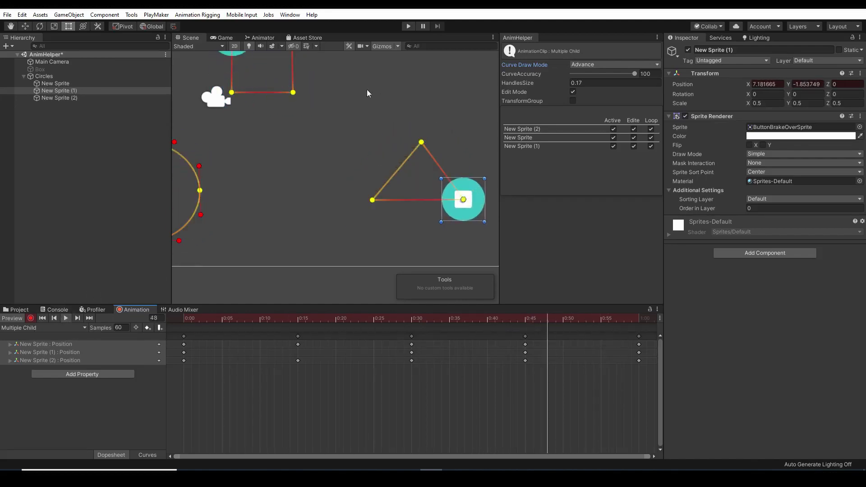
{"action": "scroll", "coordinate": [321, 150], "scroll_direction": "down", "scroll_amount": 3}
{"action": "middle_click_drag", "start_coordinate": [250, 168], "coordinate": [300, 187]}
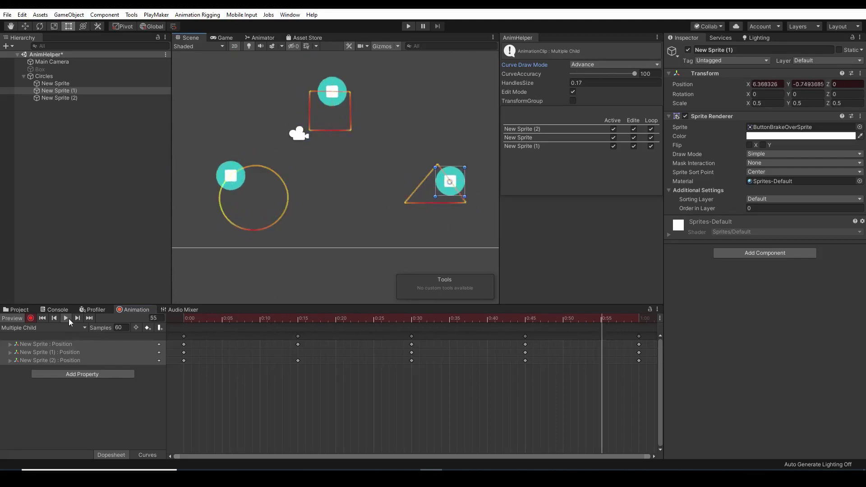
{"action": "left_click", "coordinate": [31, 318]}
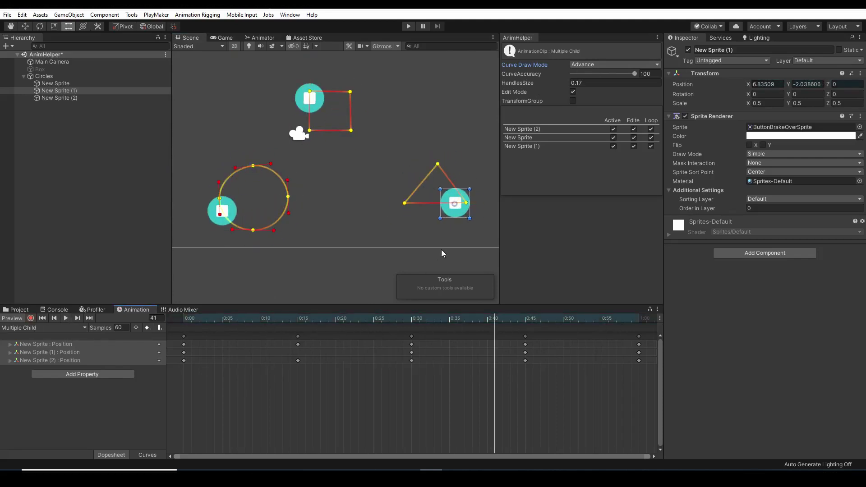